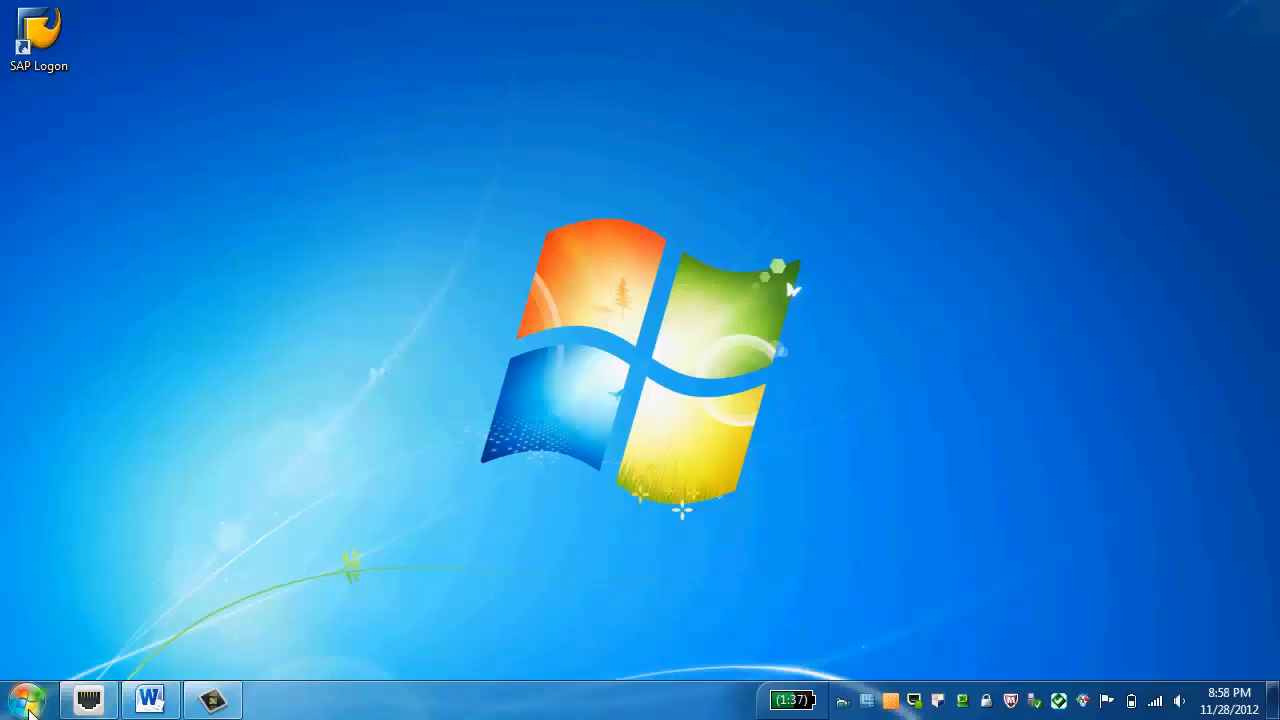
- Launch Query Designer from the Business Explorer program group
{"action": "left_click", "coordinate": [28, 701]}
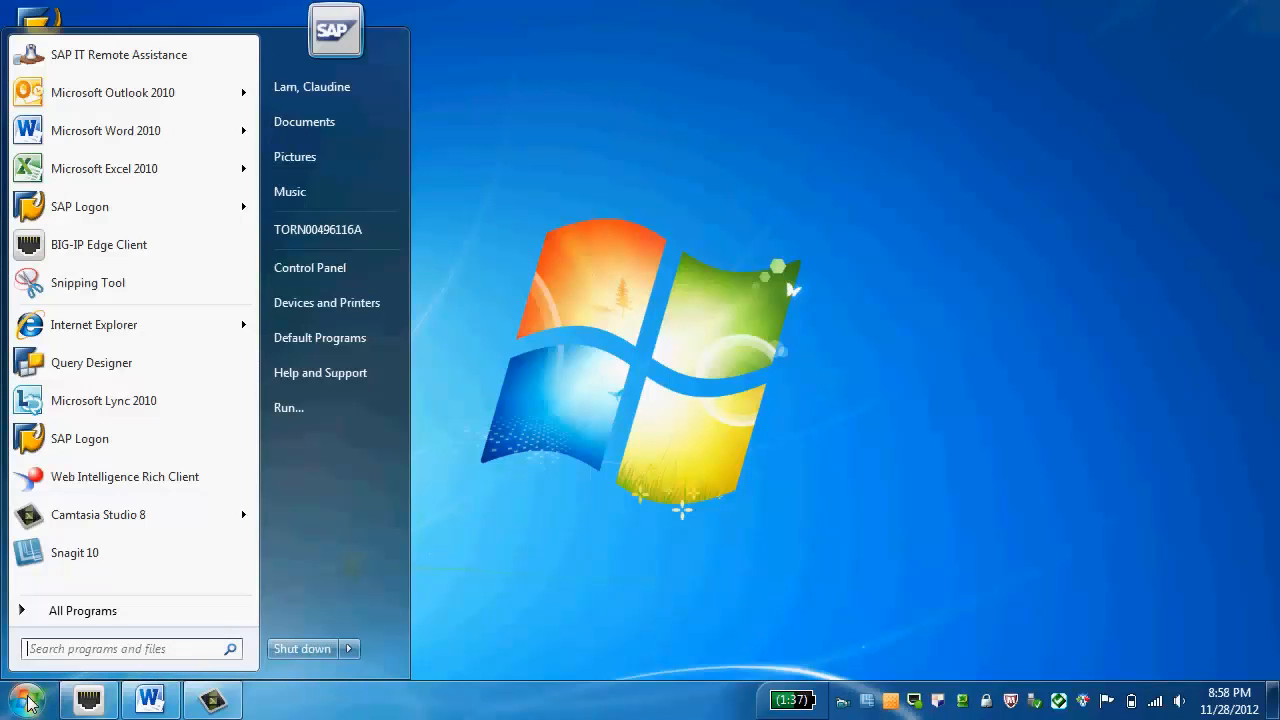
{"action": "left_click", "coordinate": [90, 610]}
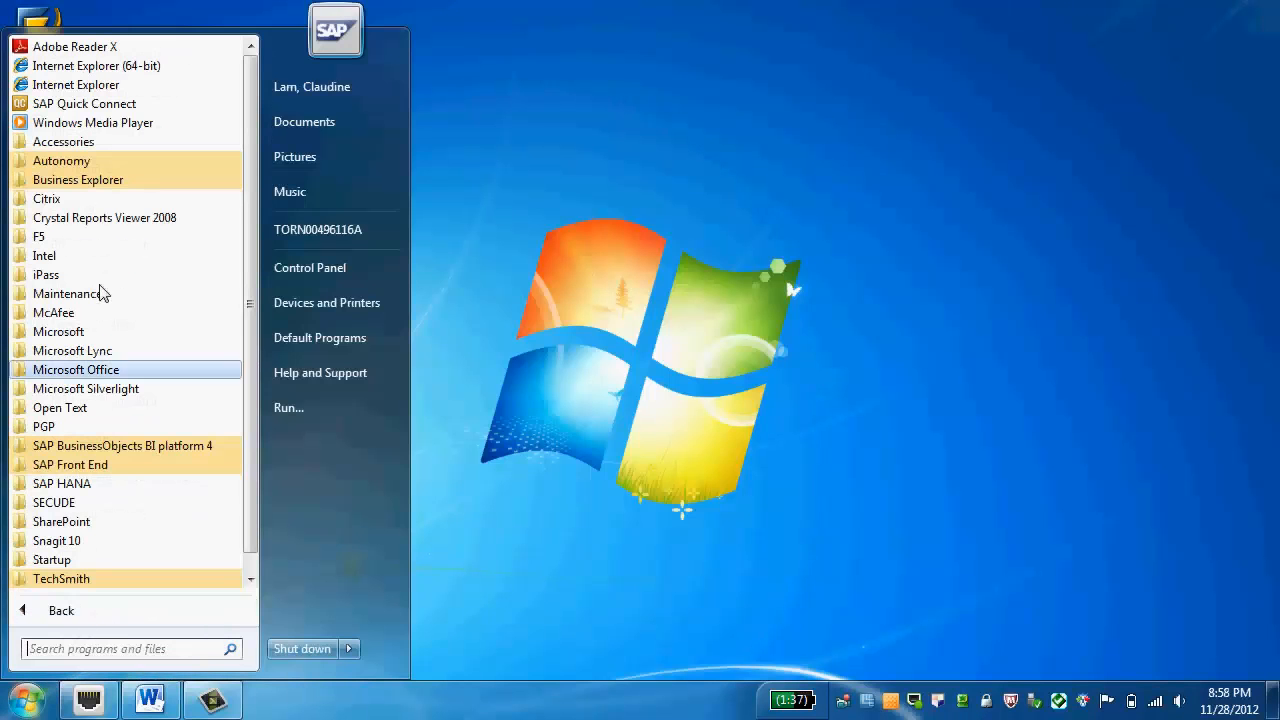
{"action": "left_click", "coordinate": [110, 186]}
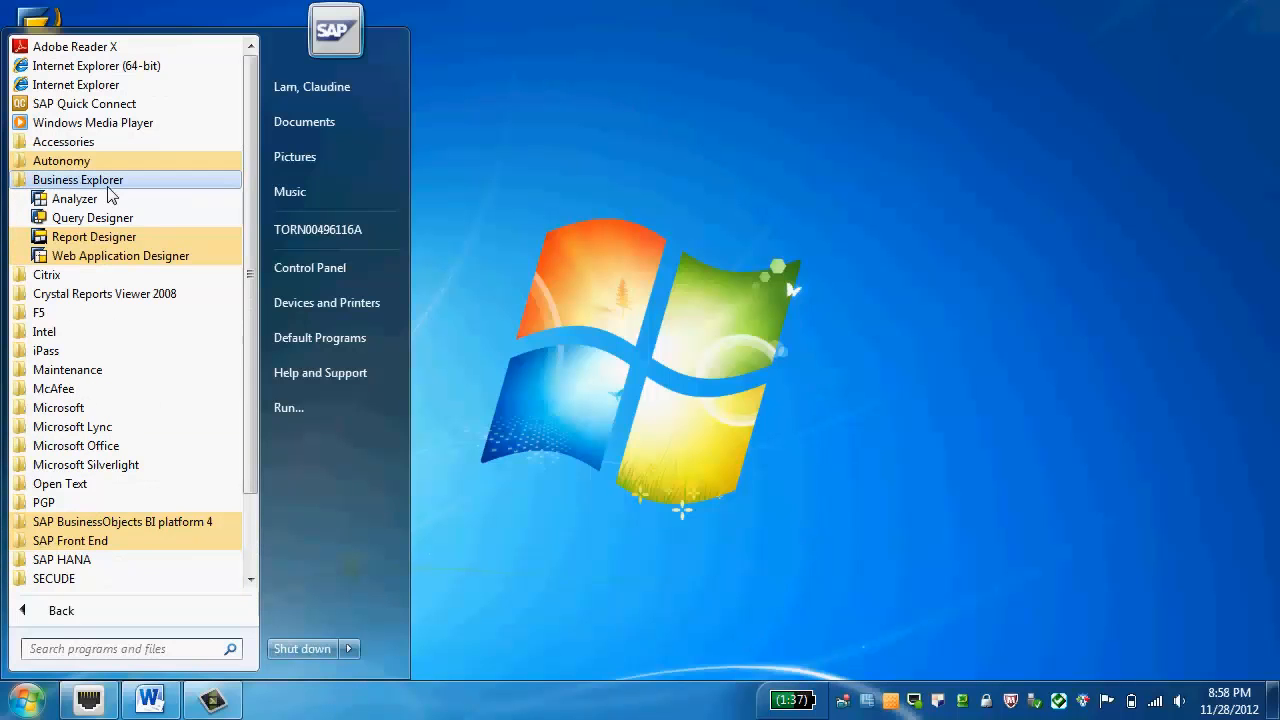
{"action": "left_click", "coordinate": [110, 220]}
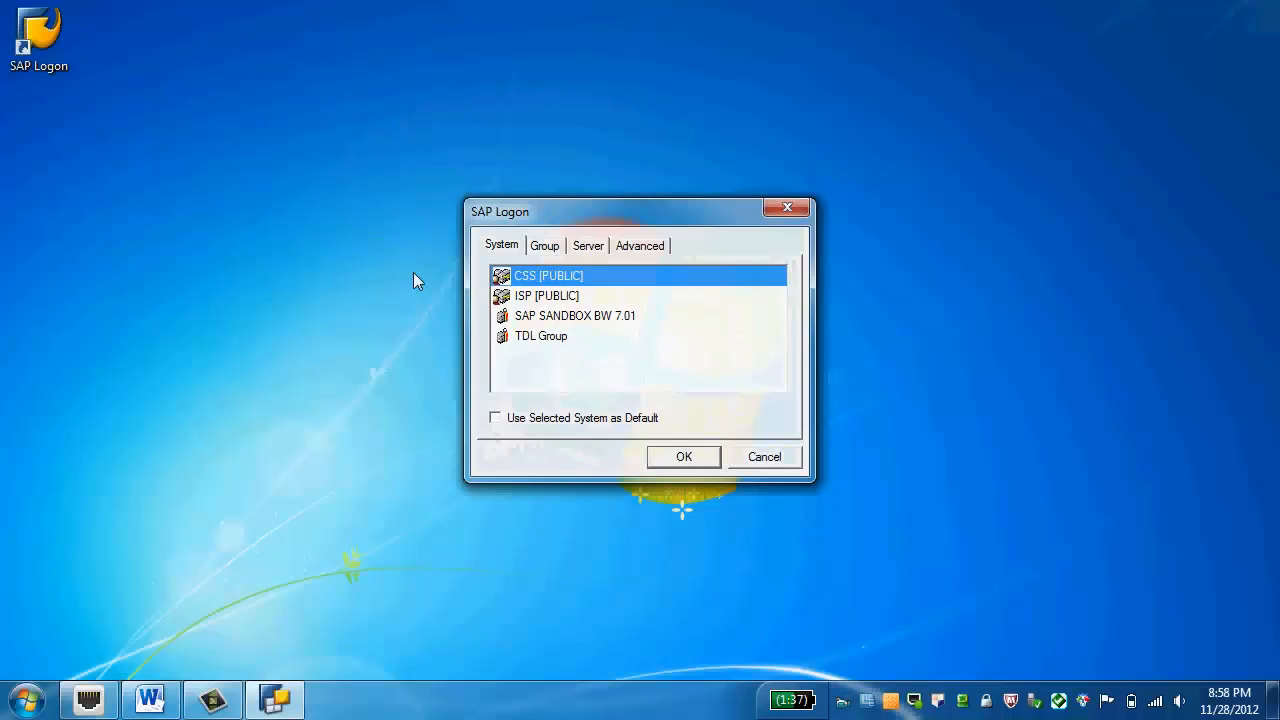
- Log on to the SAP SANDBOX BW 7.01 system with the account password and maximize the Query Designer window
{"action": "double_click", "coordinate": [561, 318]}
{"action": "type", "text": "****"}
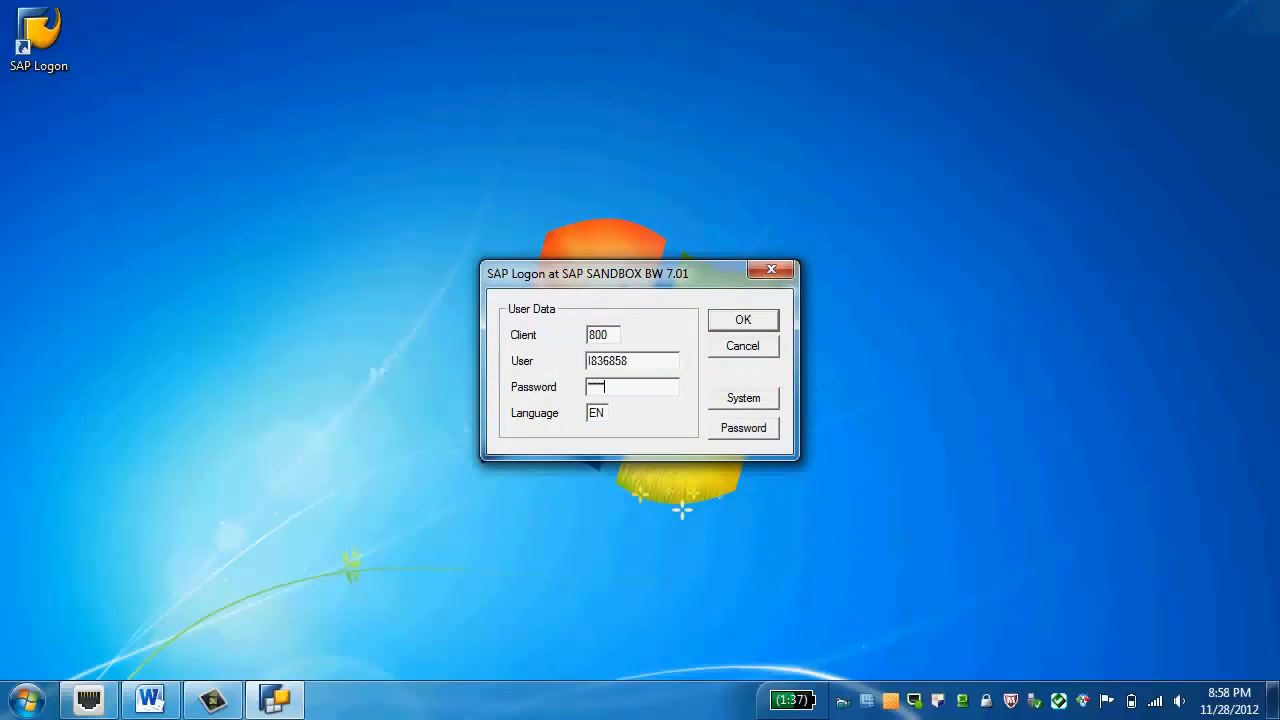
{"action": "type", "text": "****"}
{"action": "key", "text": "Return"}
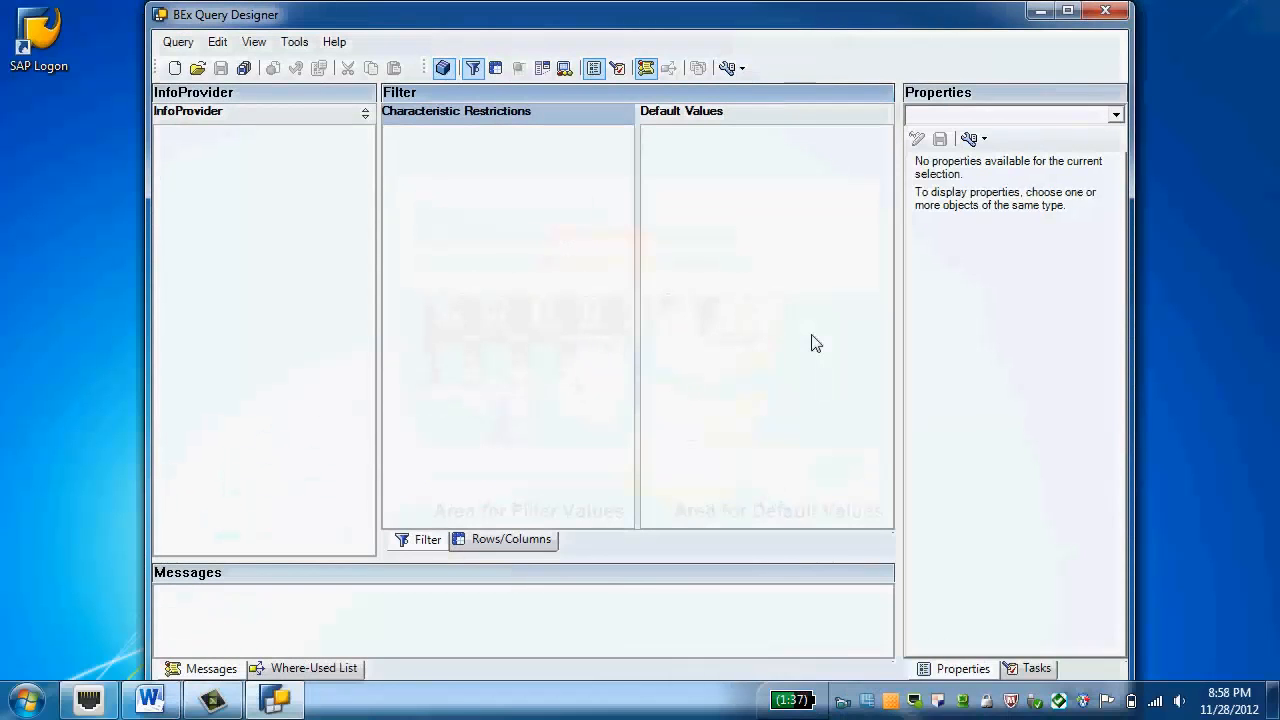
{"action": "left_click", "coordinate": [1066, 10]}
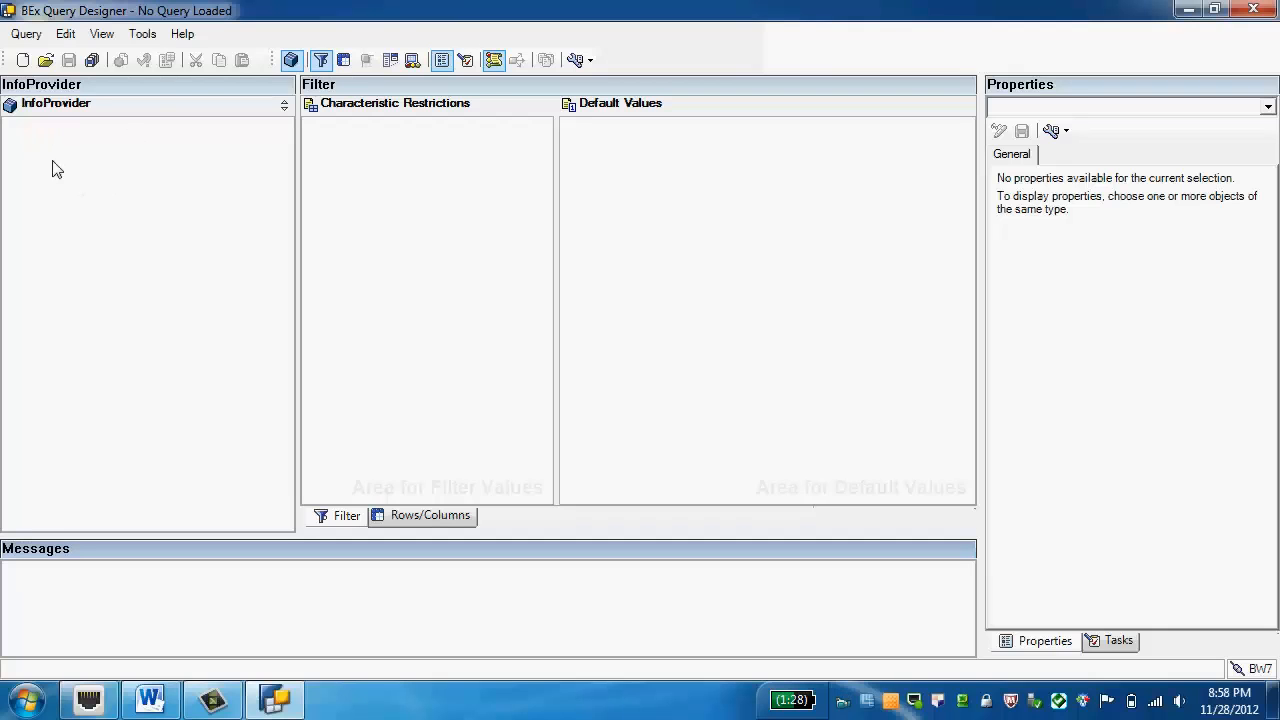
- Open the query "Forecast vs. Actual Report" from the history of recently used queries
{"action": "left_click", "coordinate": [46, 65]}
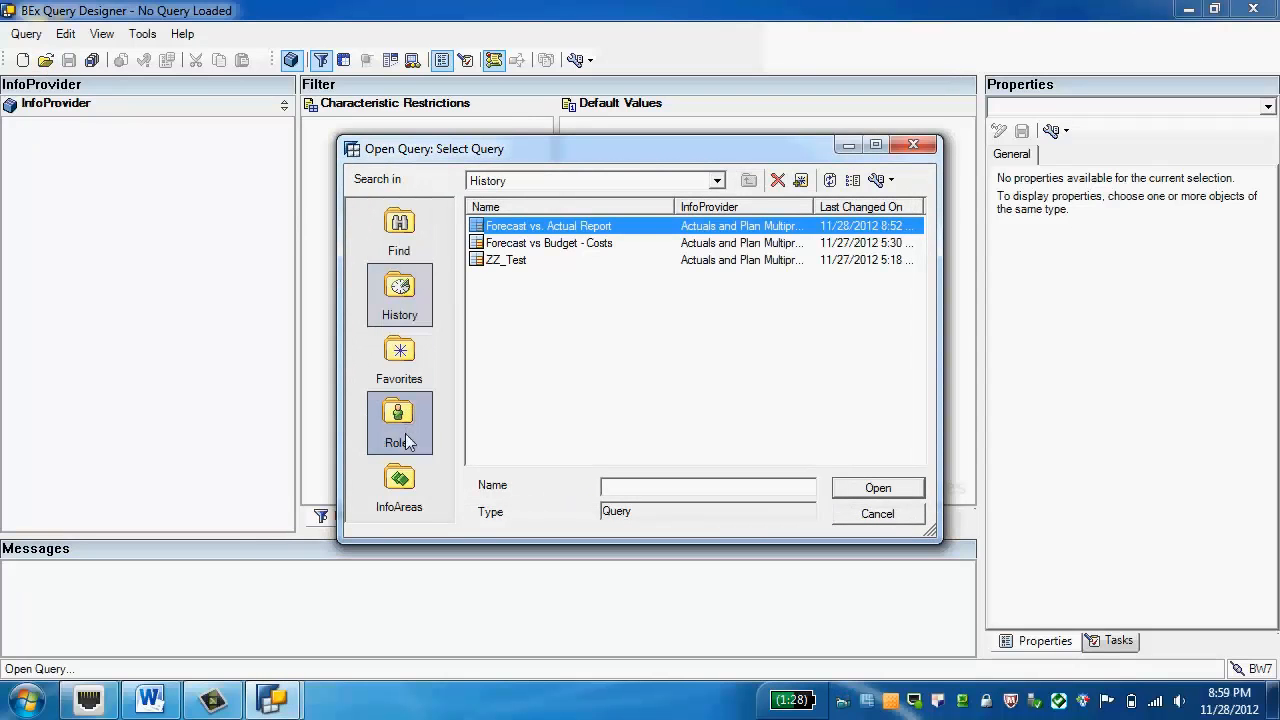
{"action": "left_click", "coordinate": [400, 230]}
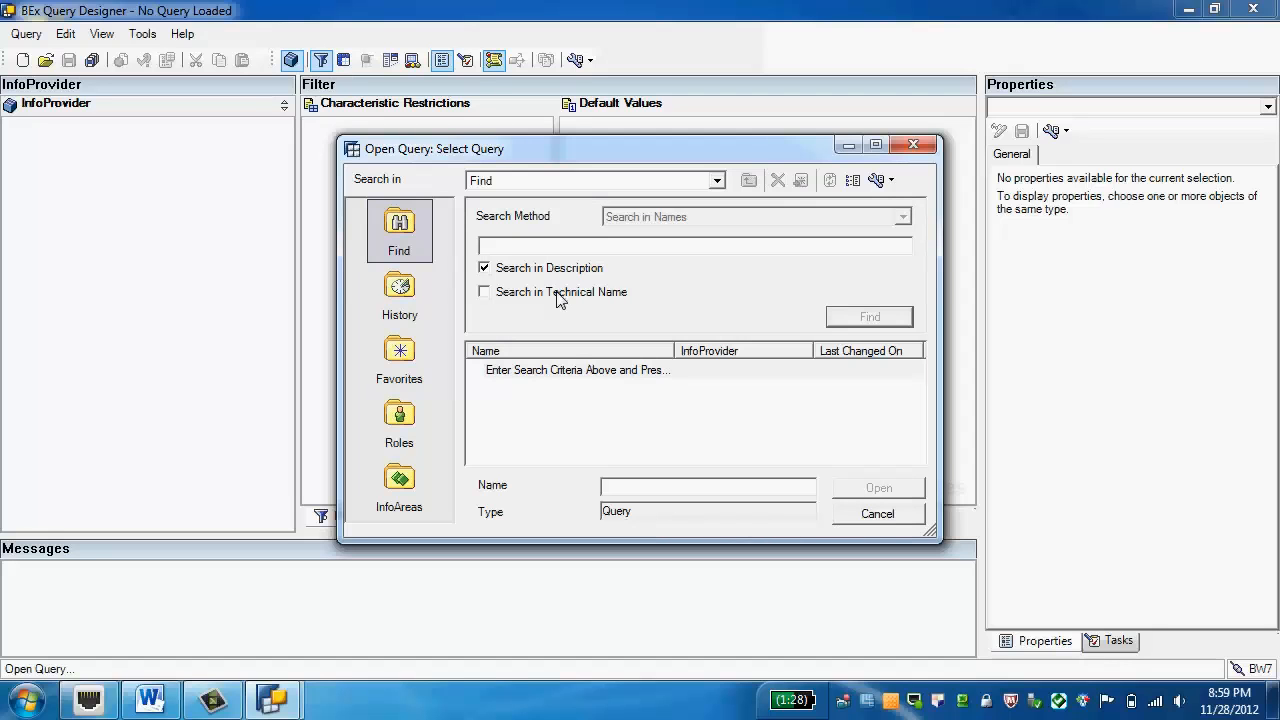
{"action": "left_click", "coordinate": [400, 300]}
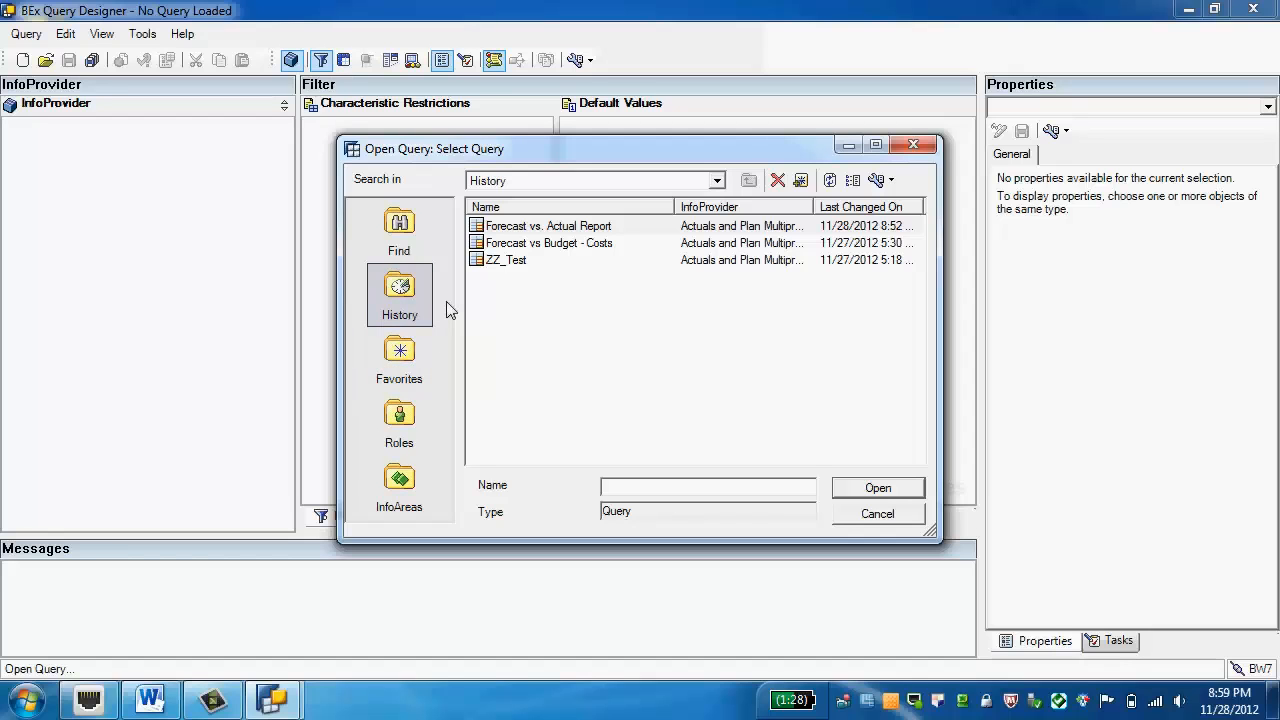
{"action": "left_click", "coordinate": [551, 228]}
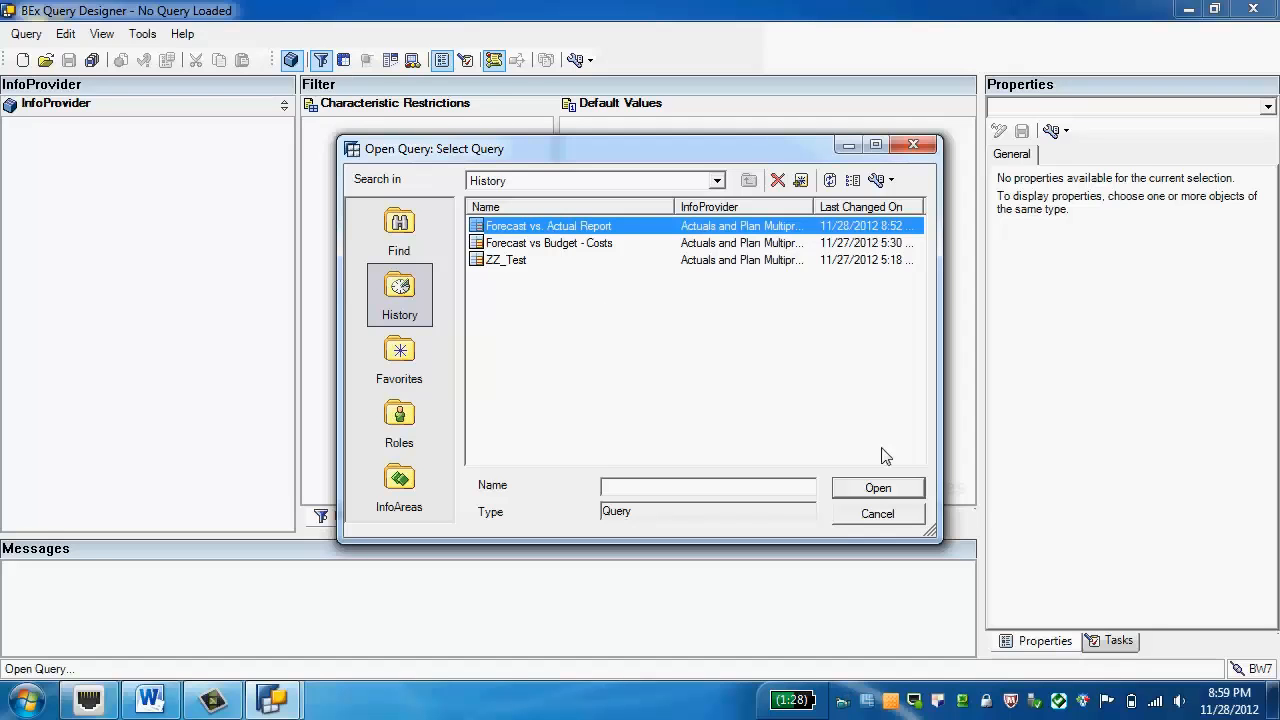
{"action": "left_click", "coordinate": [880, 489]}
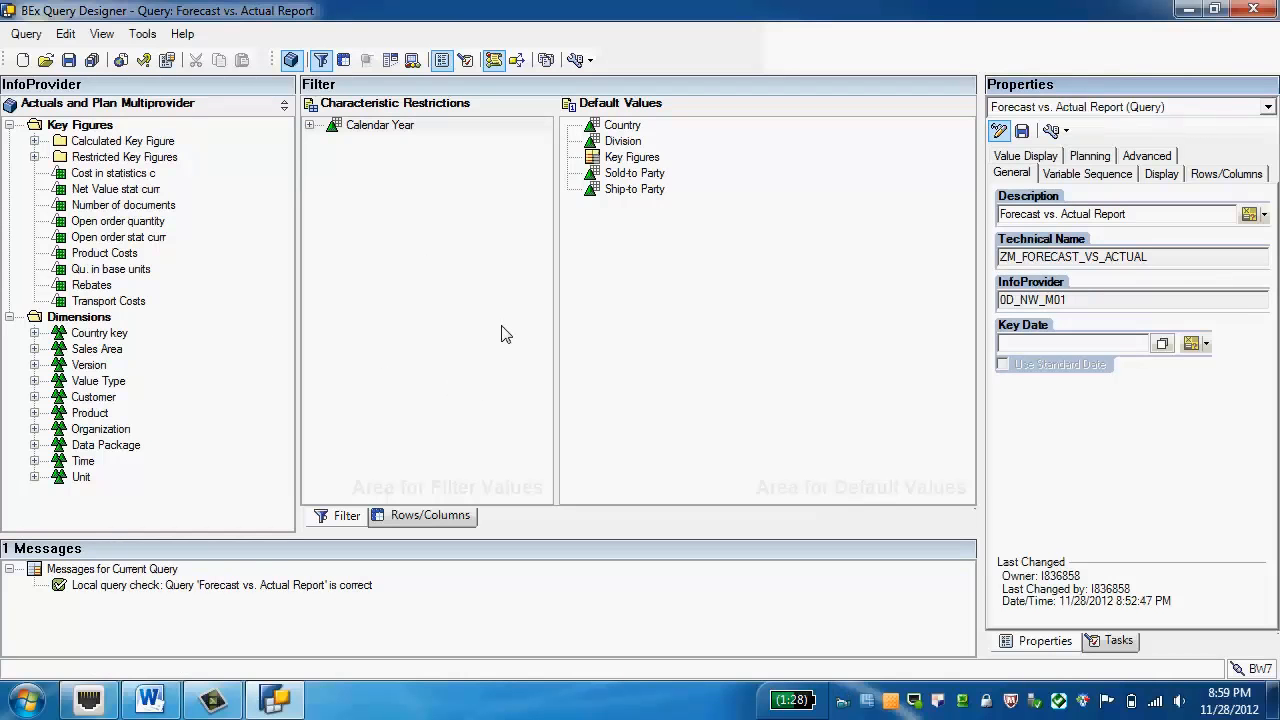
- Show the query's rows and columns layout and add a new structure to the columns below Key Figures
{"action": "left_click", "coordinate": [445, 516]}
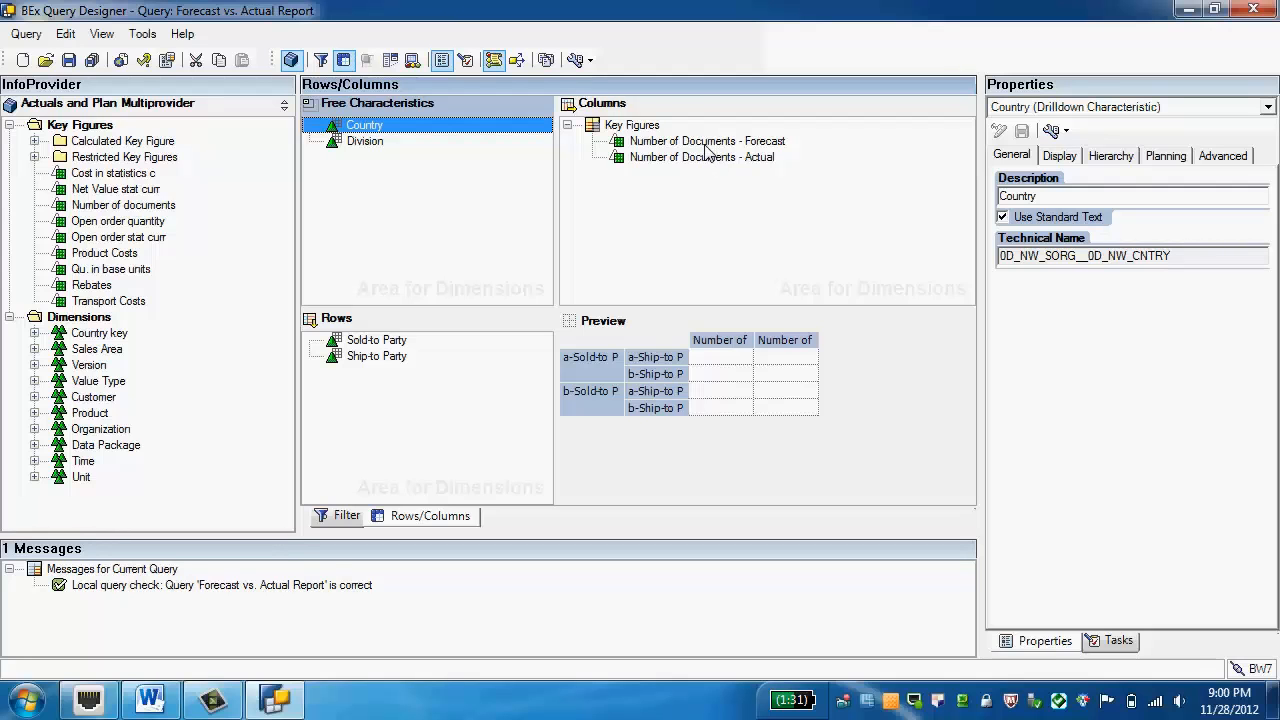
{"action": "right_click", "coordinate": [612, 131]}
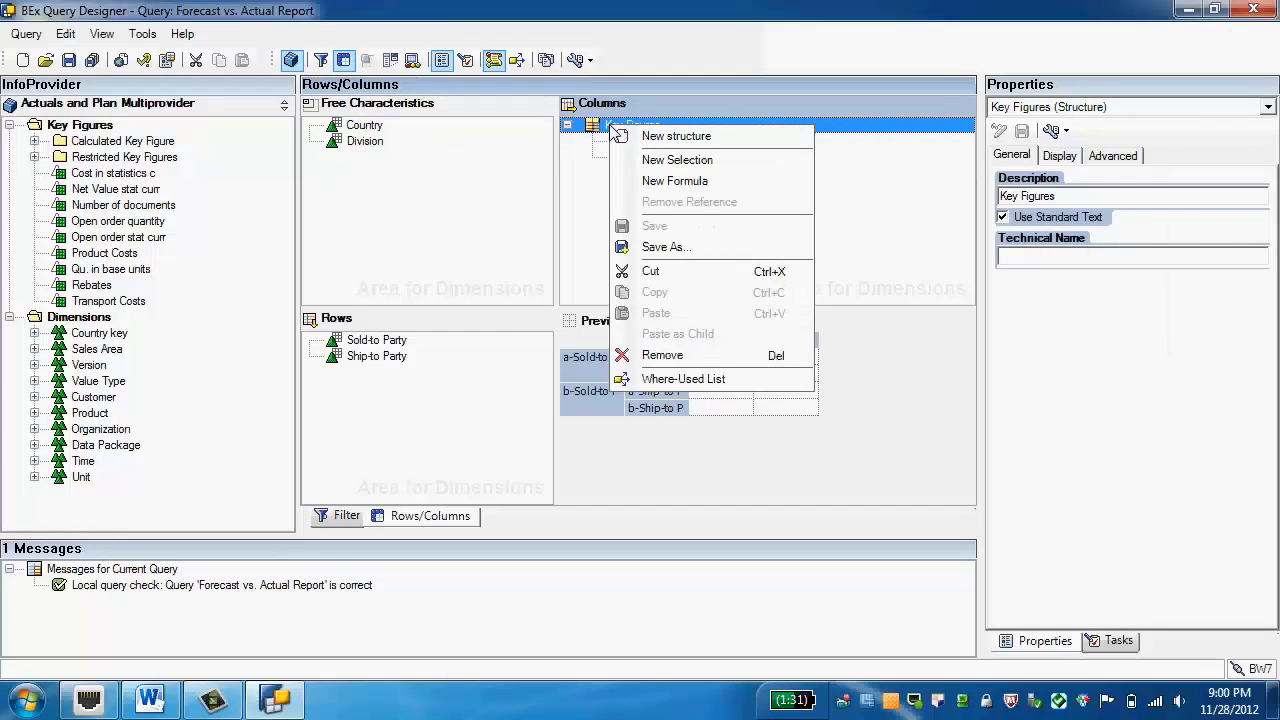
{"action": "left_click", "coordinate": [663, 143]}
{"action": "left_click", "coordinate": [640, 177]}
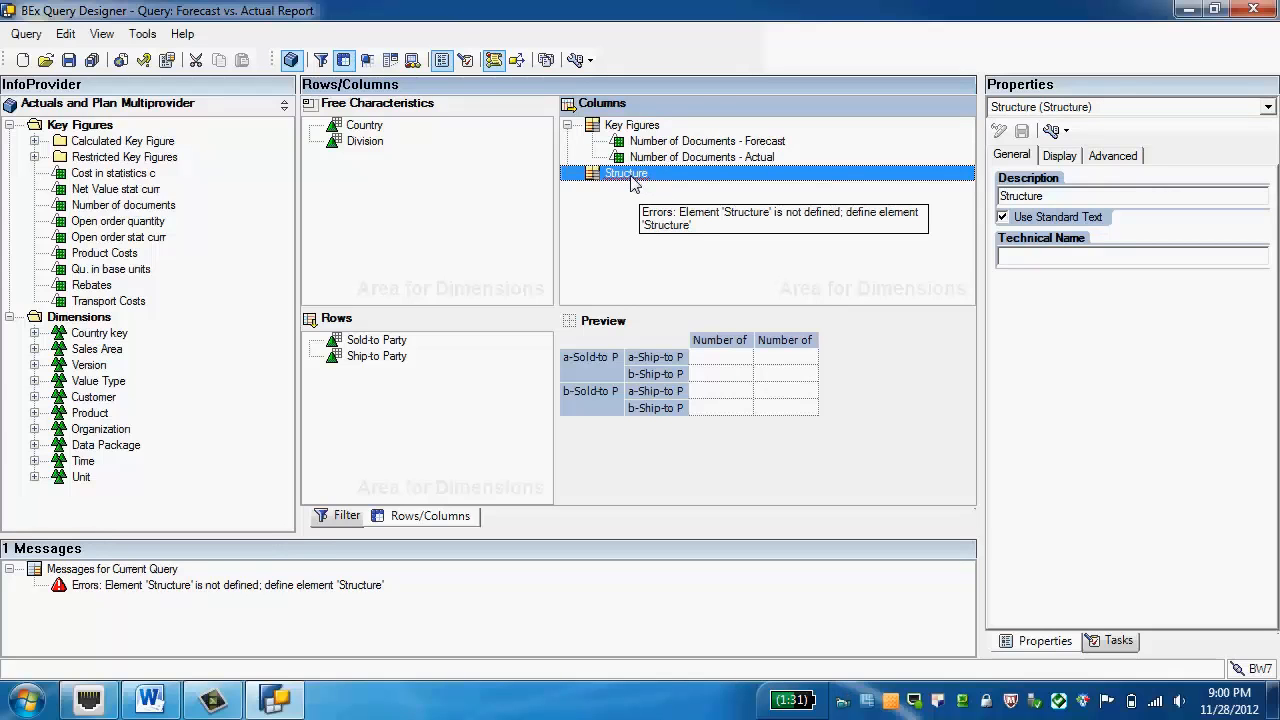
- Add a new selection to the new column structure and set its description to "Year"
{"action": "right_click", "coordinate": [632, 182]}
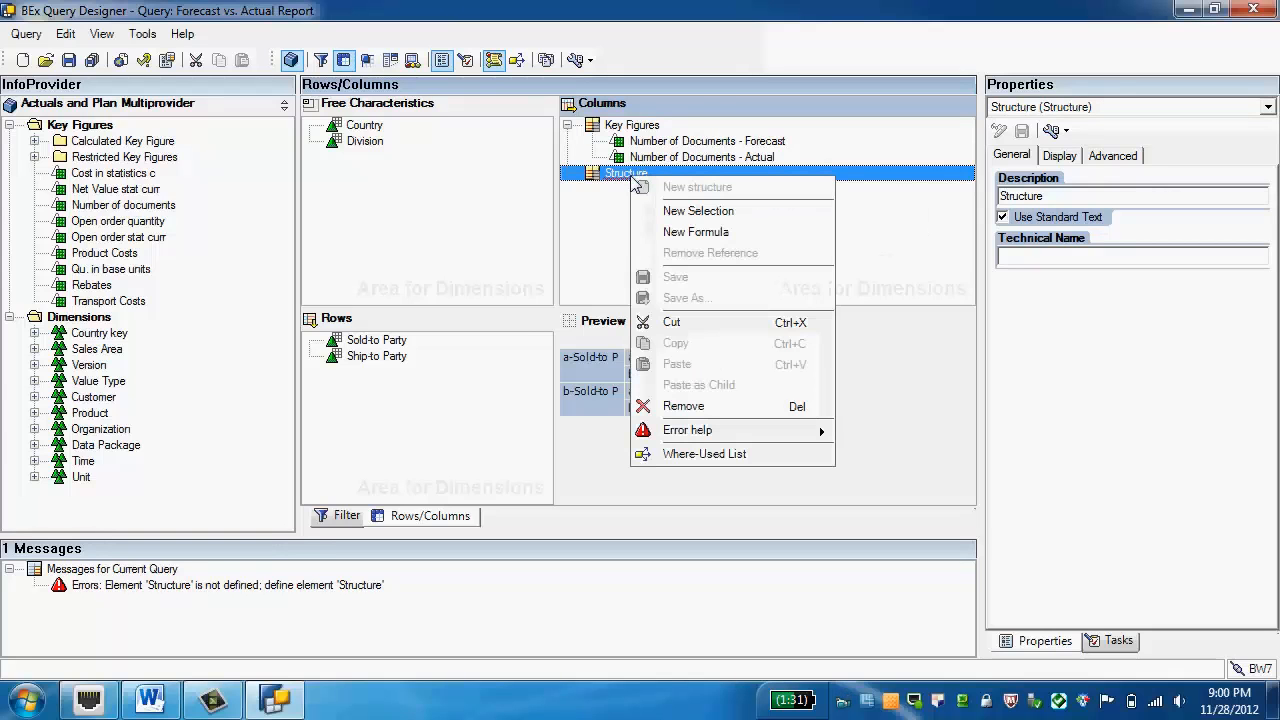
{"action": "left_click", "coordinate": [670, 211]}
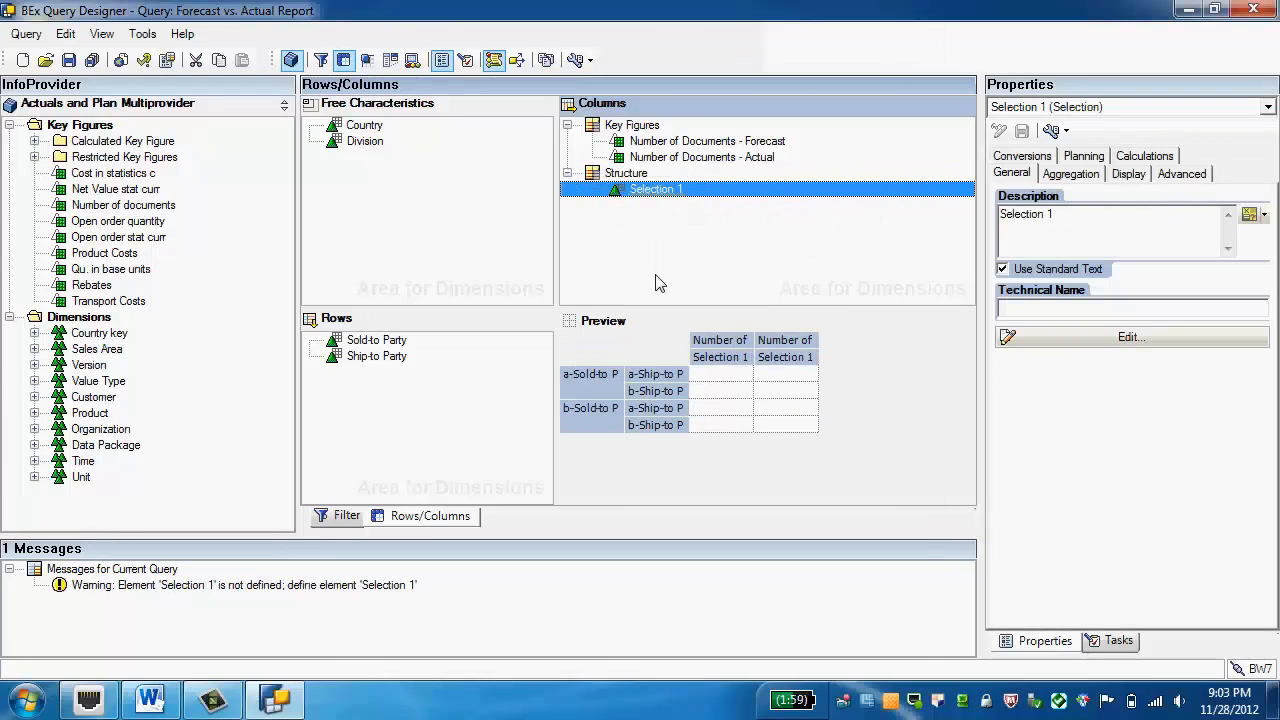
{"action": "right_click", "coordinate": [657, 199]}
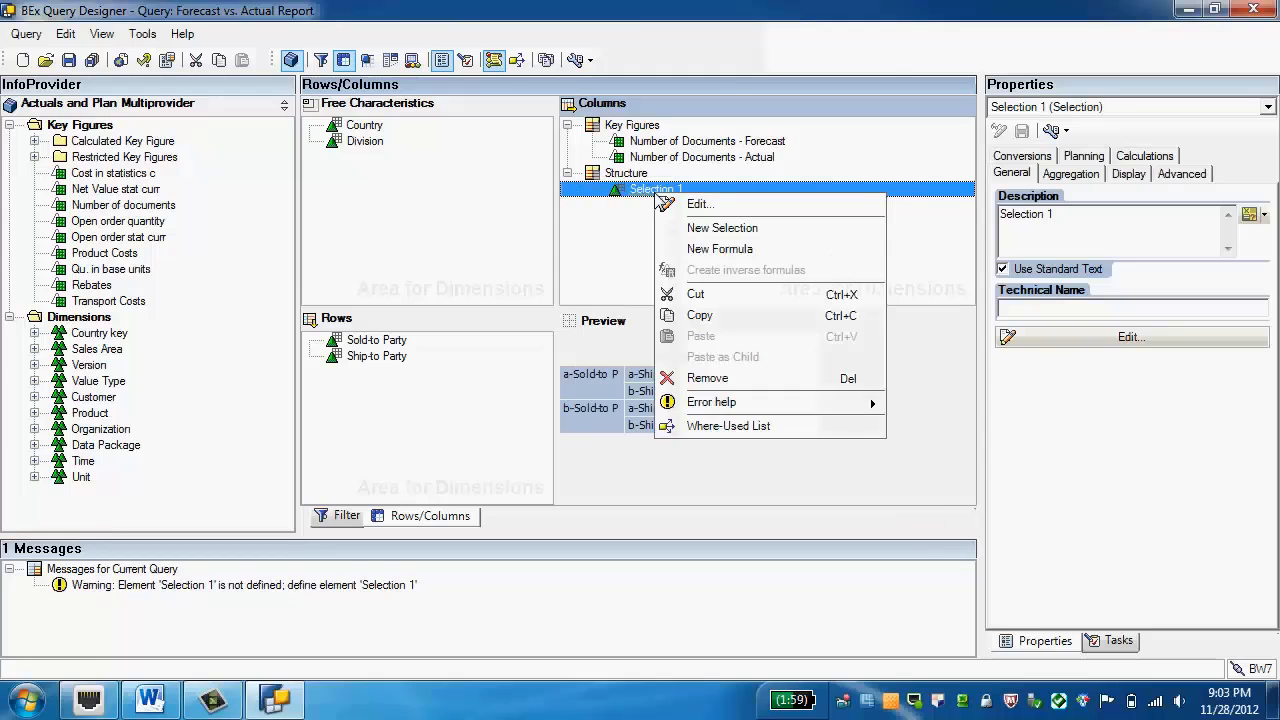
{"action": "left_click", "coordinate": [690, 204]}
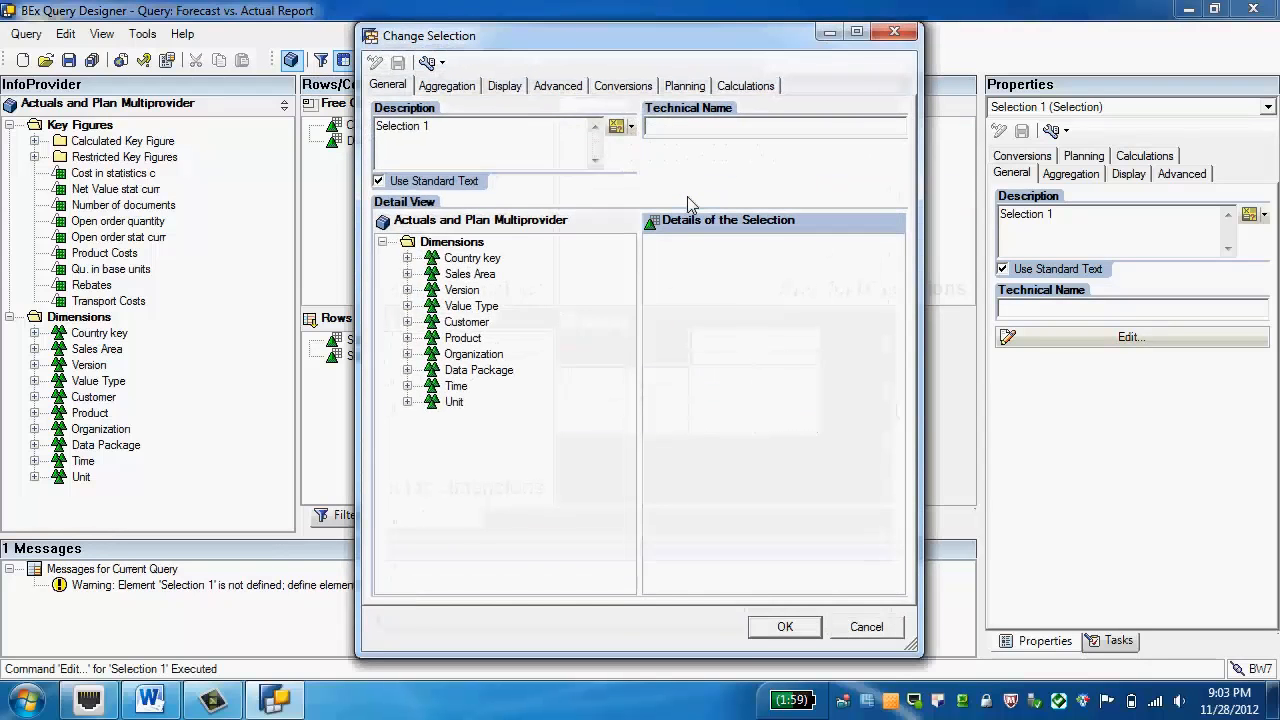
{"action": "left_click_drag", "start_coordinate": [449, 126], "coordinate": [198, 142]}
{"action": "type", "text": "Yea"}
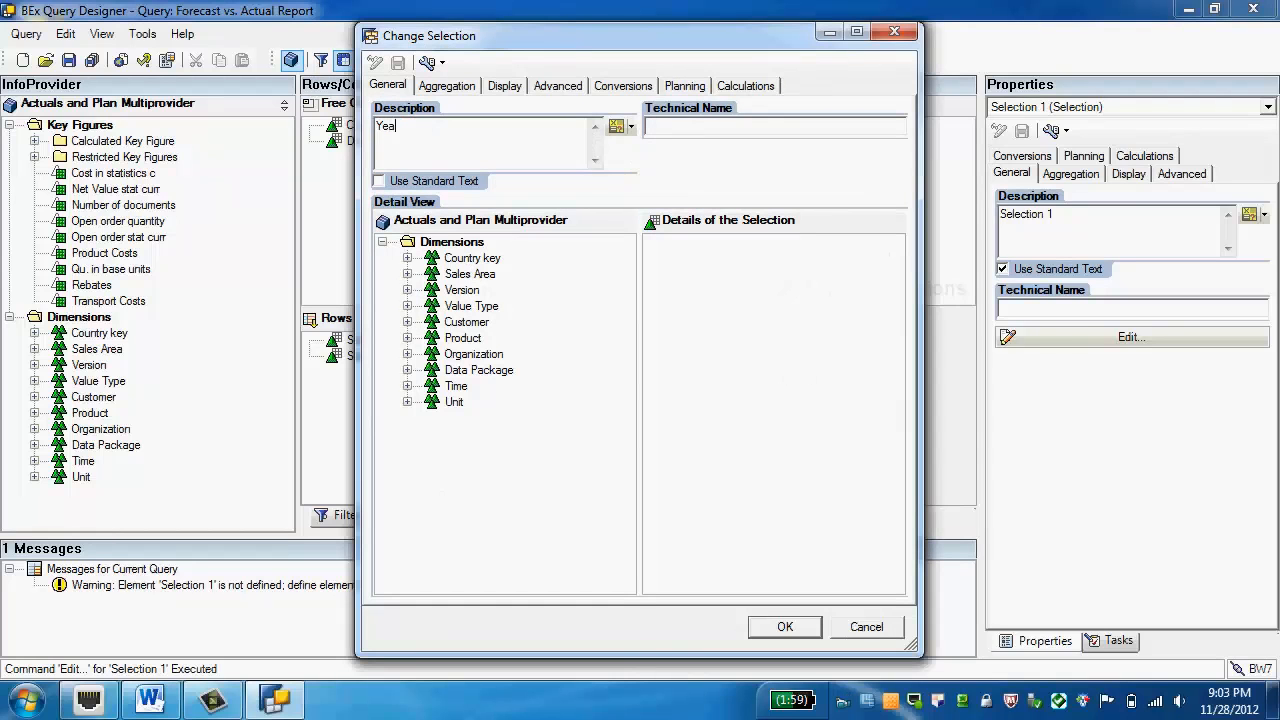
{"action": "type", "text": "r"}
- Add Calendar Year from the Time dimension to the Year selection and restrict it with the first-listed Calendar Year characteristic value variable
{"action": "left_click", "coordinate": [408, 387]}
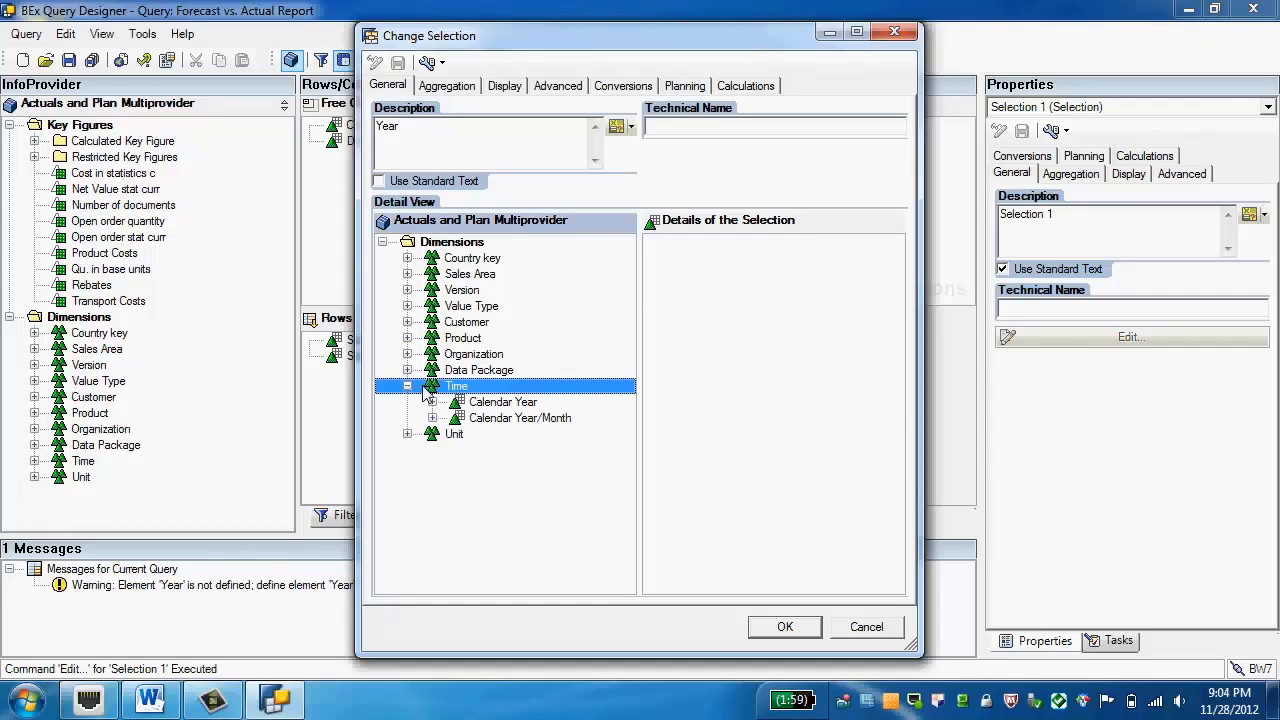
{"action": "left_click_drag", "start_coordinate": [480, 408], "coordinate": [716, 303]}
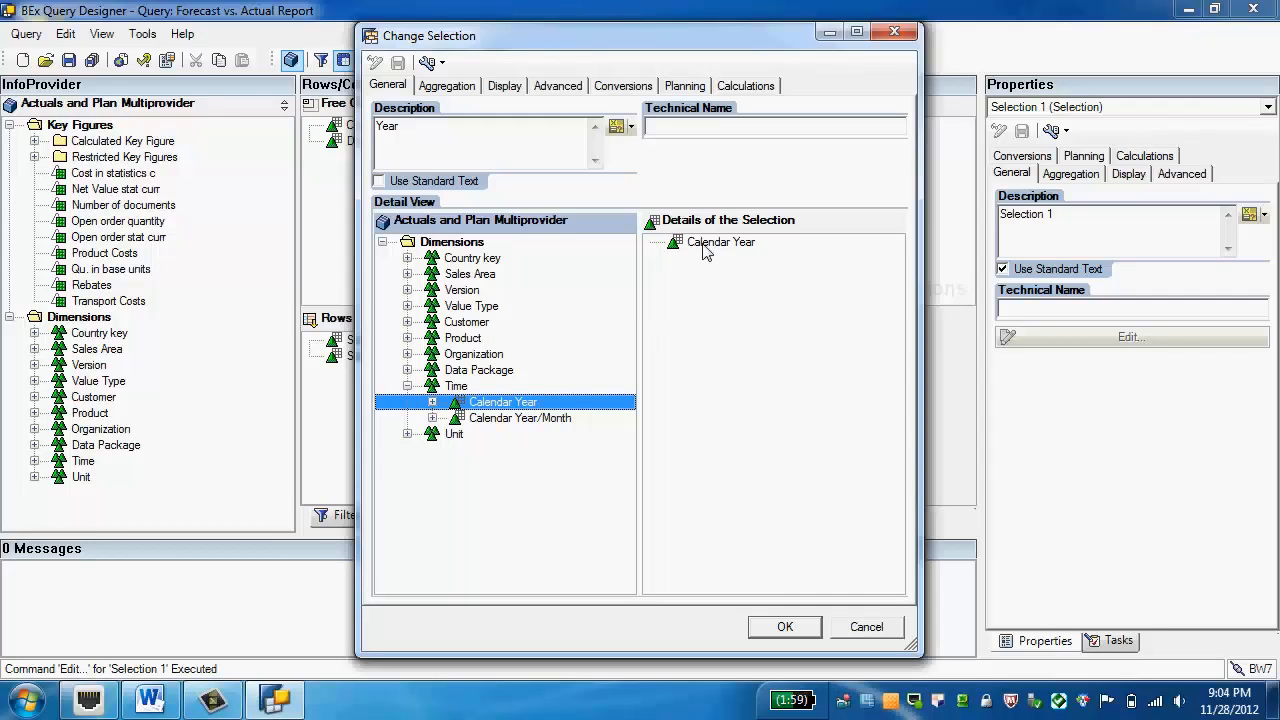
{"action": "right_click", "coordinate": [704, 248]}
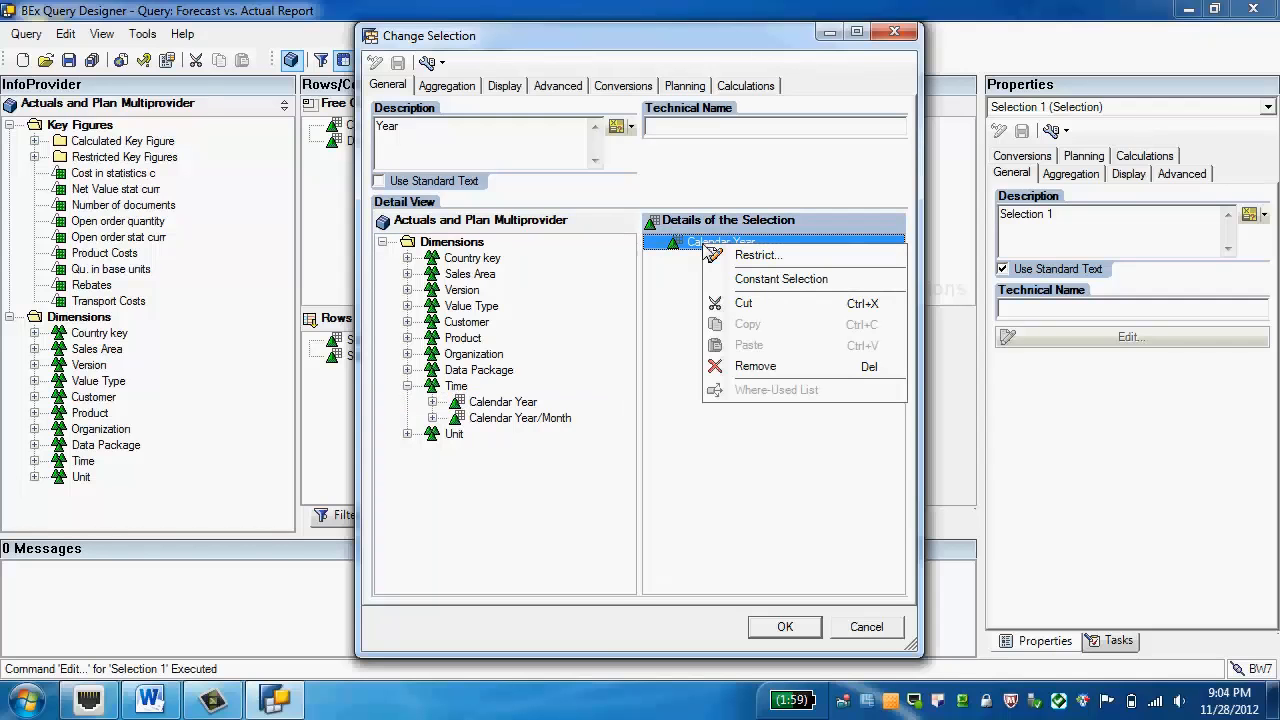
{"action": "left_click", "coordinate": [757, 256]}
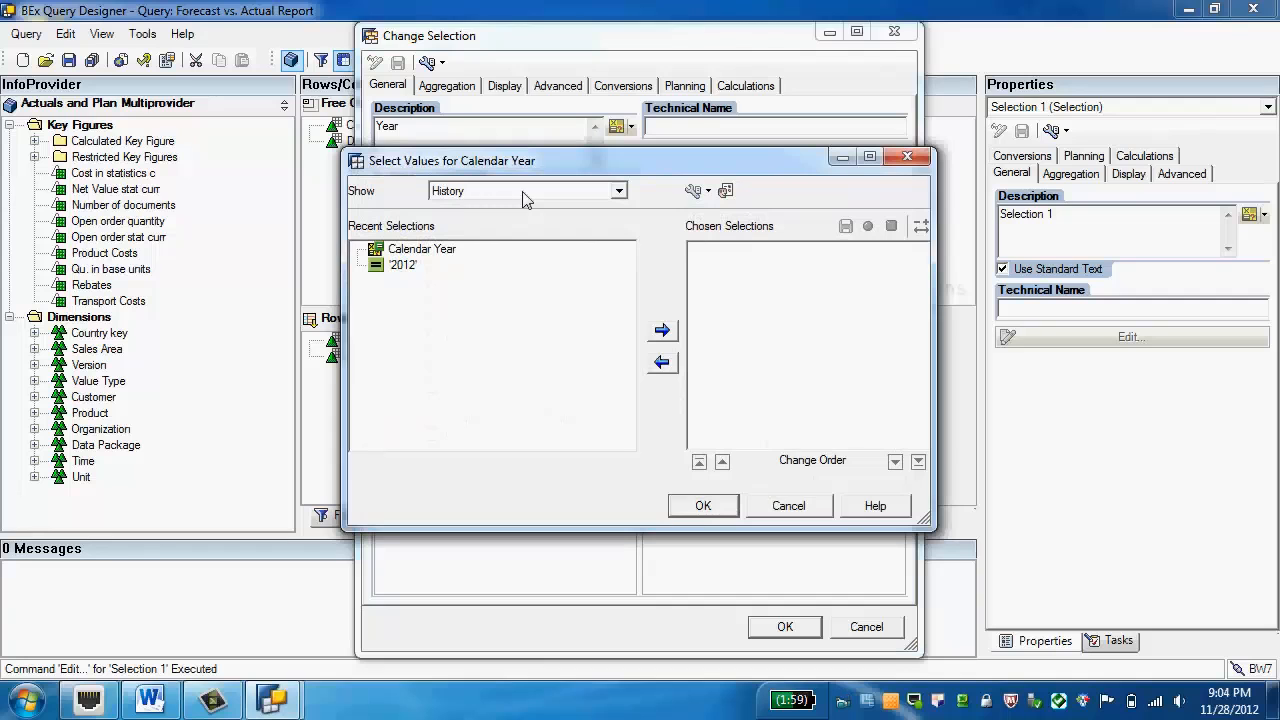
{"action": "left_click", "coordinate": [520, 192]}
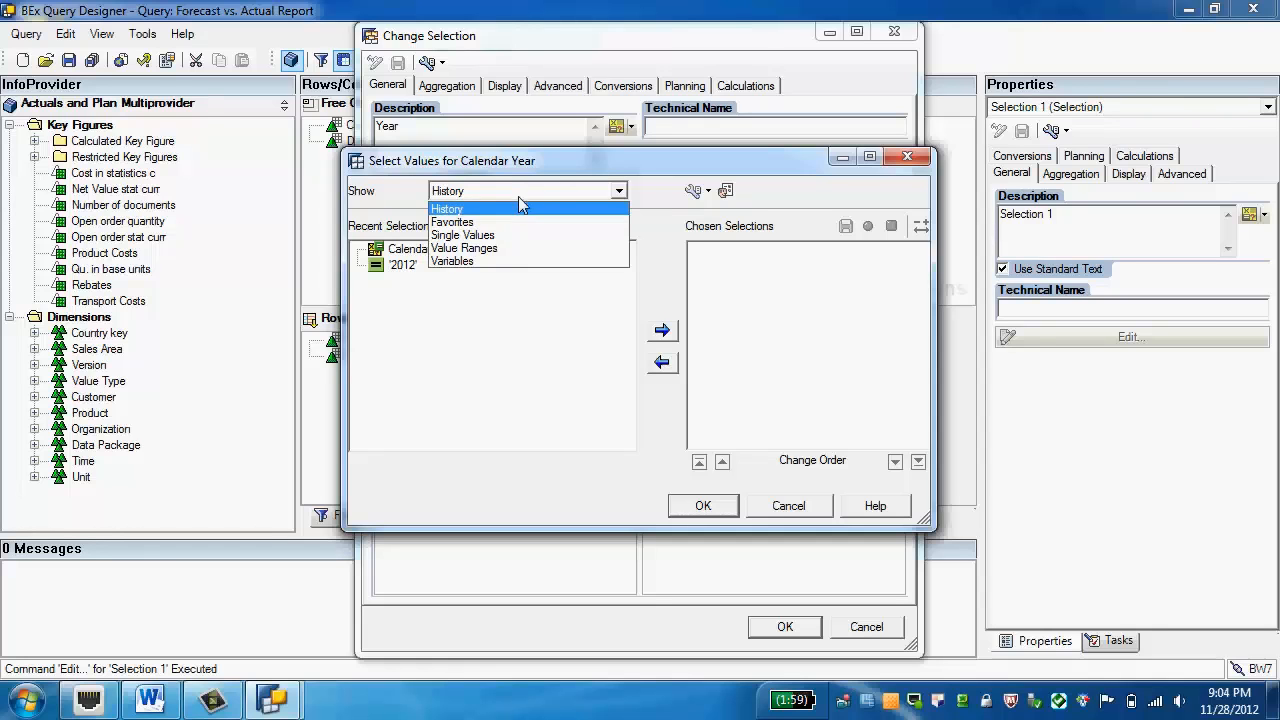
{"action": "left_click", "coordinate": [498, 262]}
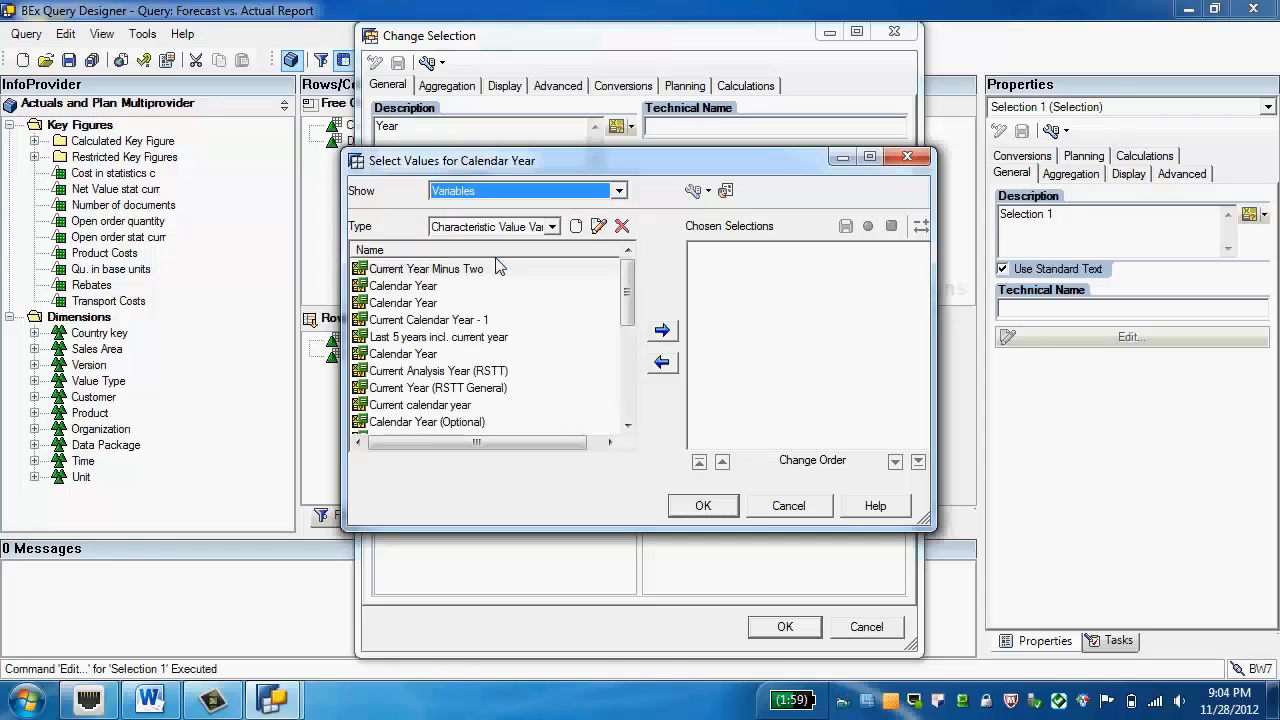
{"action": "left_click", "coordinate": [433, 288]}
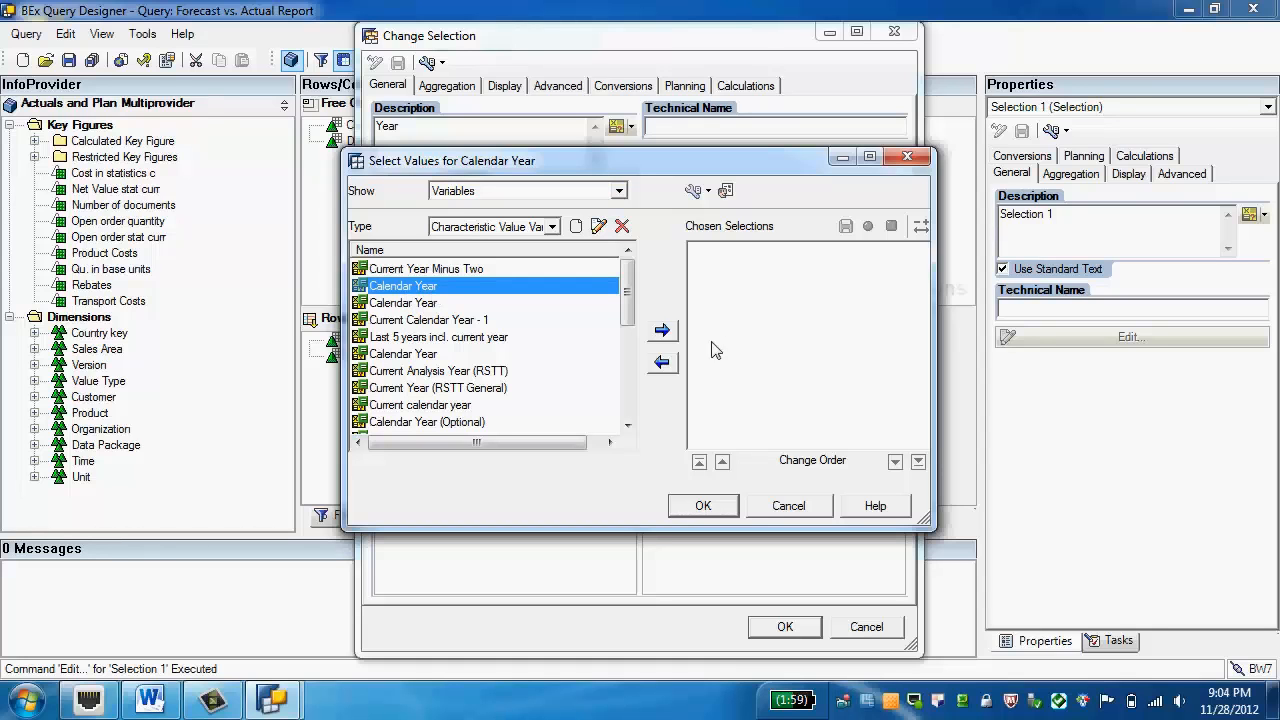
{"action": "left_click", "coordinate": [670, 334]}
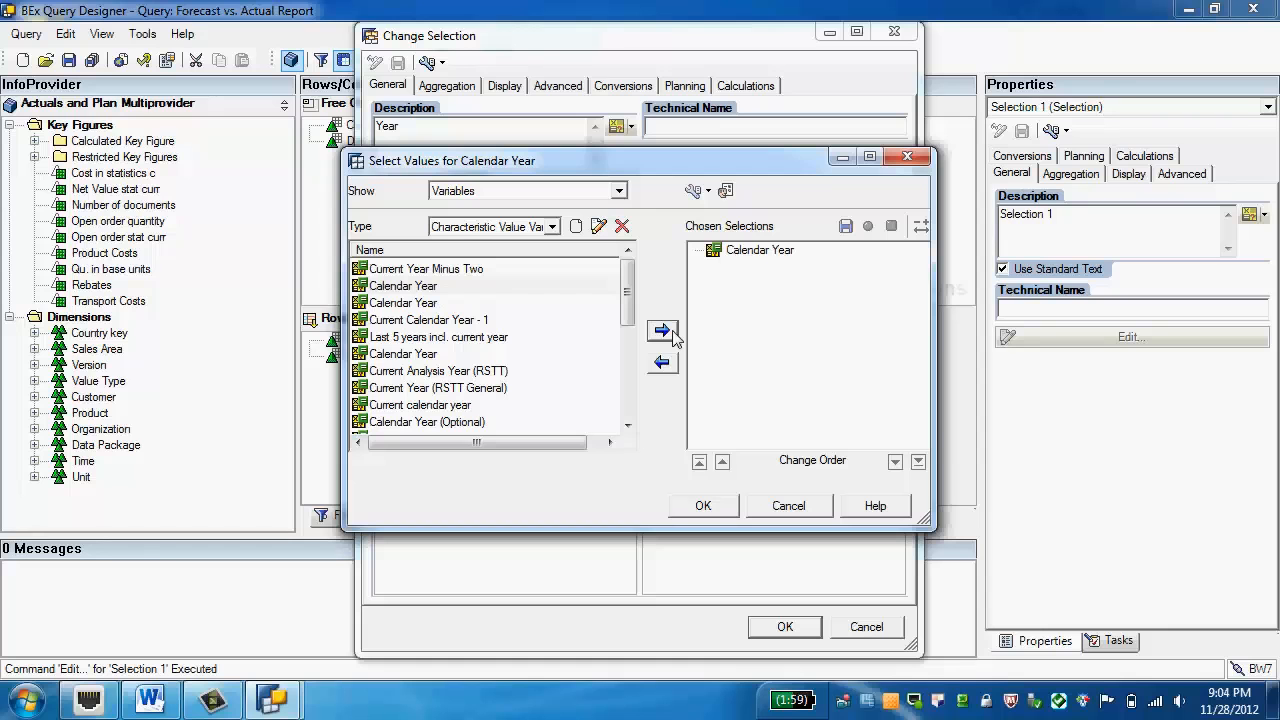
{"action": "left_click", "coordinate": [719, 510]}
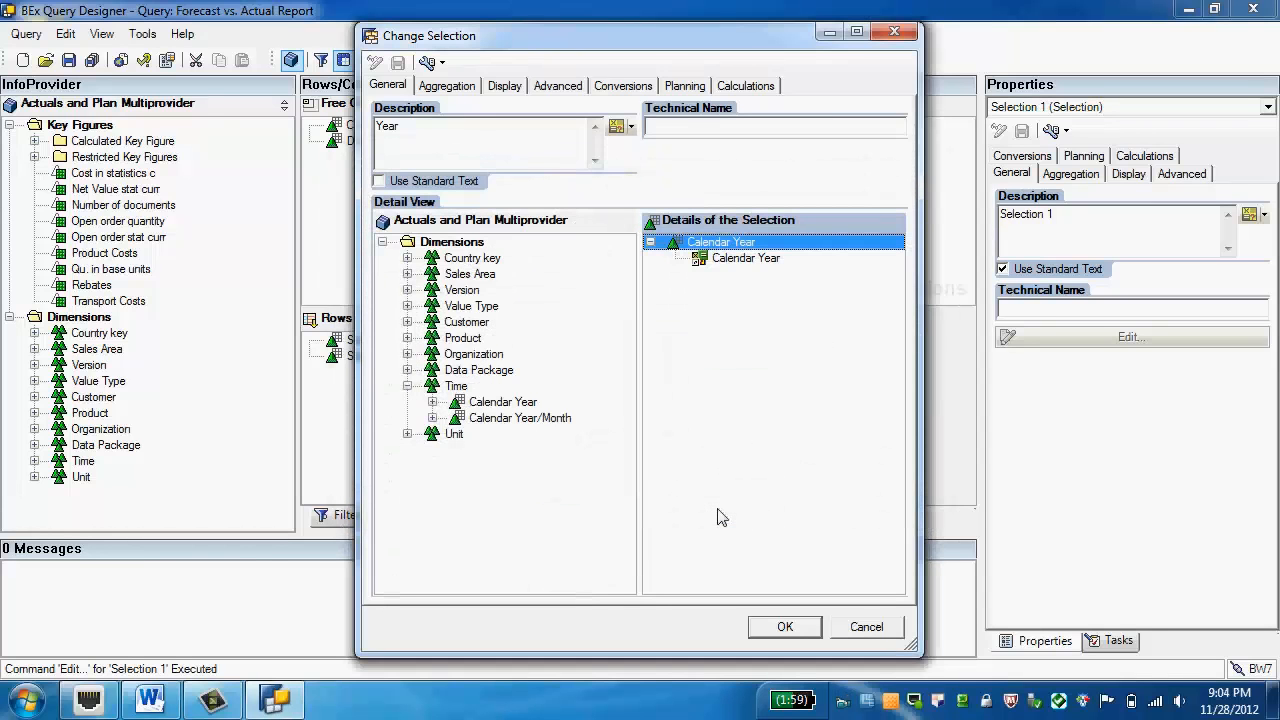
{"action": "left_click", "coordinate": [783, 626]}
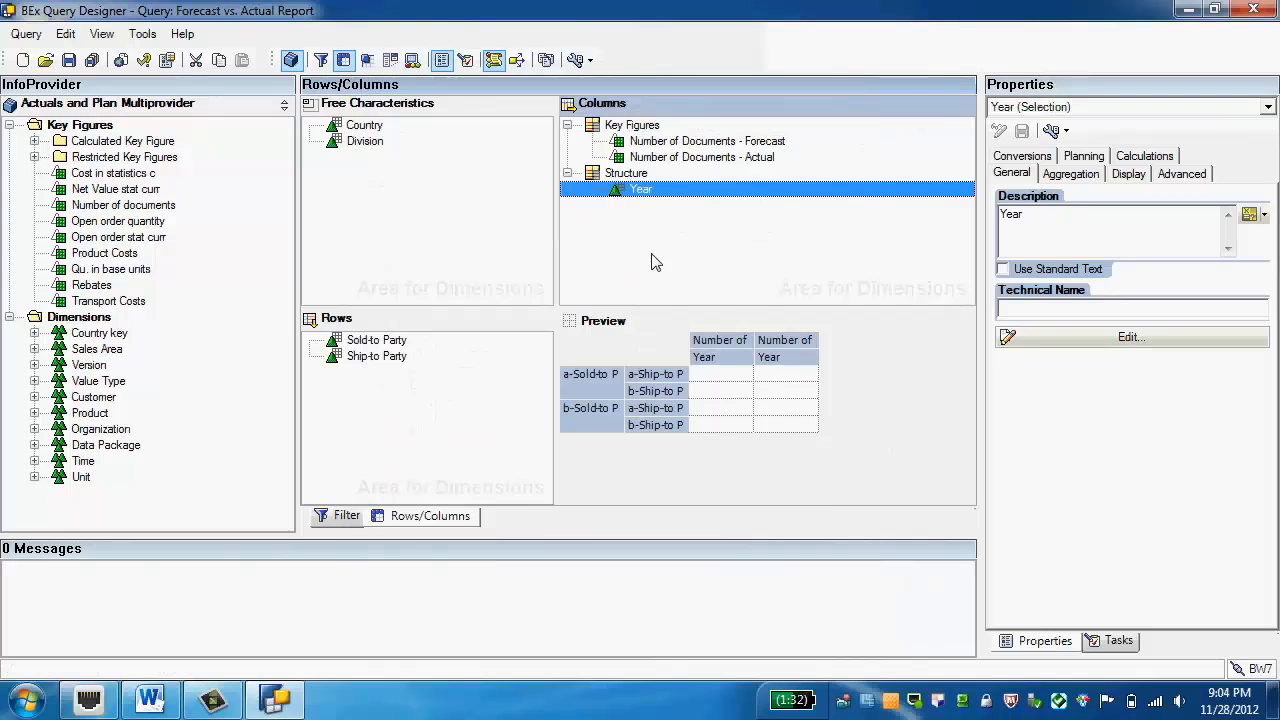
- Add a second selection to the column structure and set its description to "Month"
{"action": "right_click", "coordinate": [618, 176]}
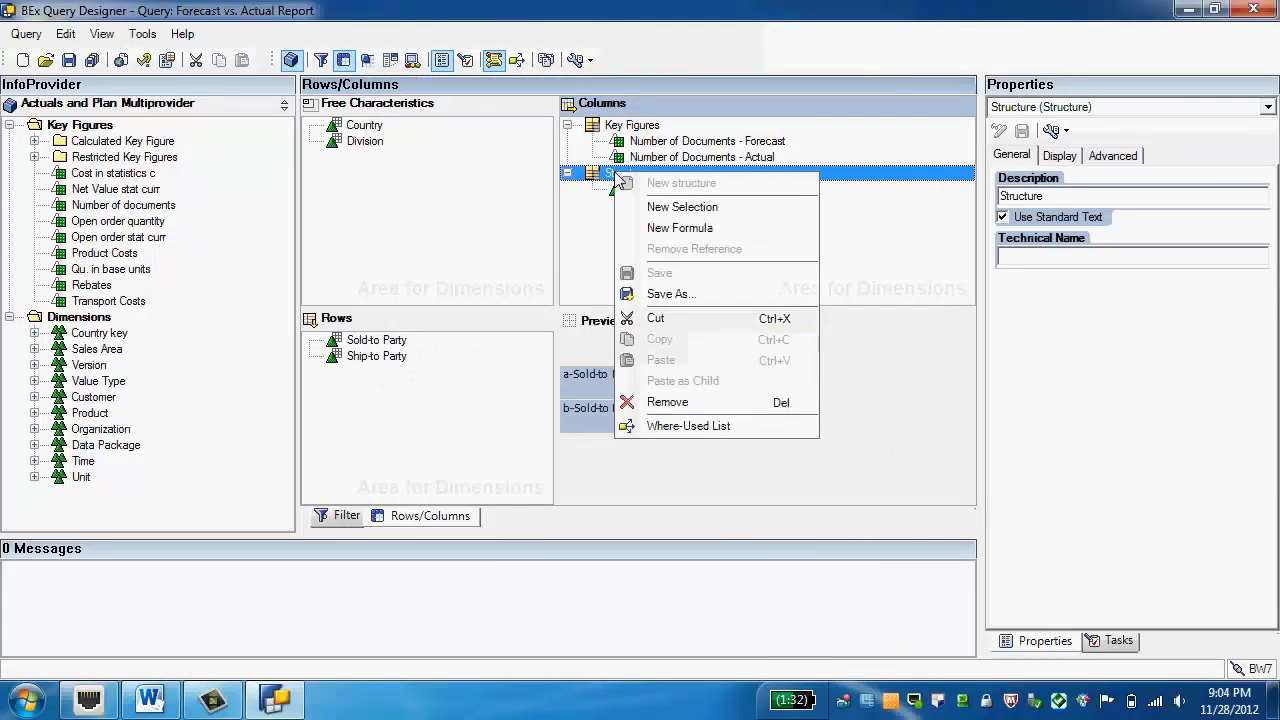
{"action": "left_click", "coordinate": [680, 207]}
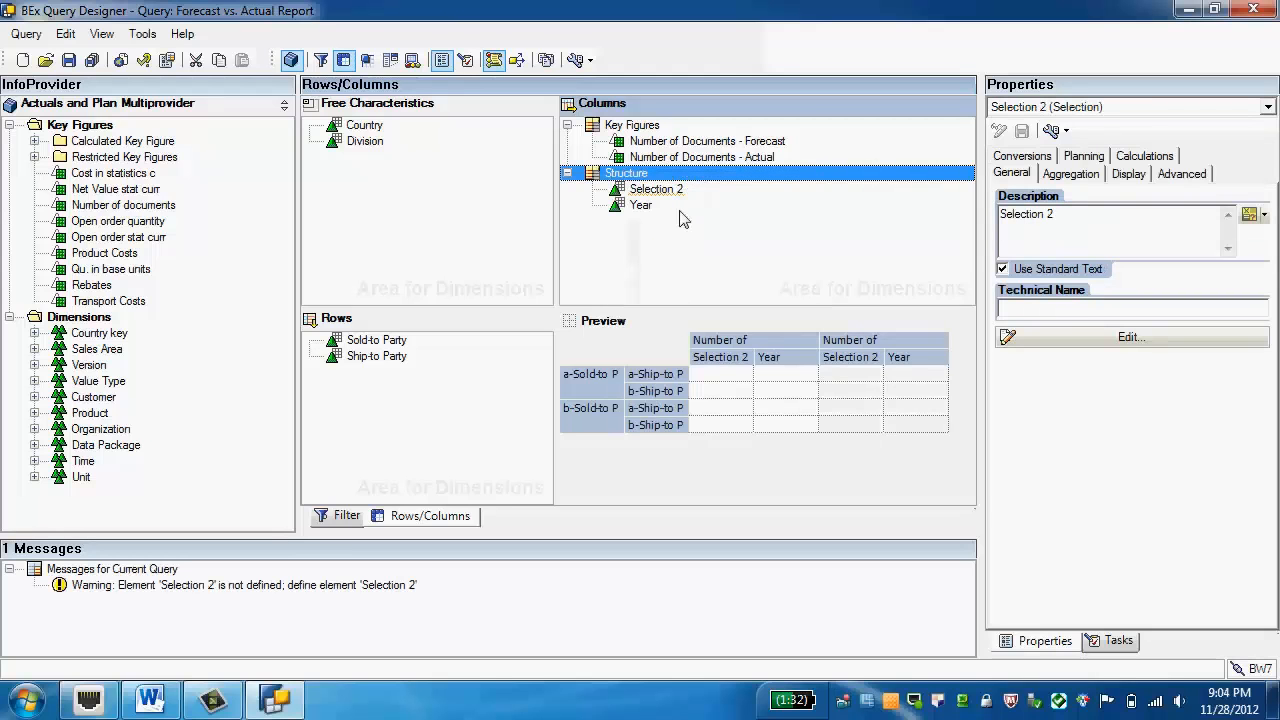
{"action": "left_click", "coordinate": [660, 190]}
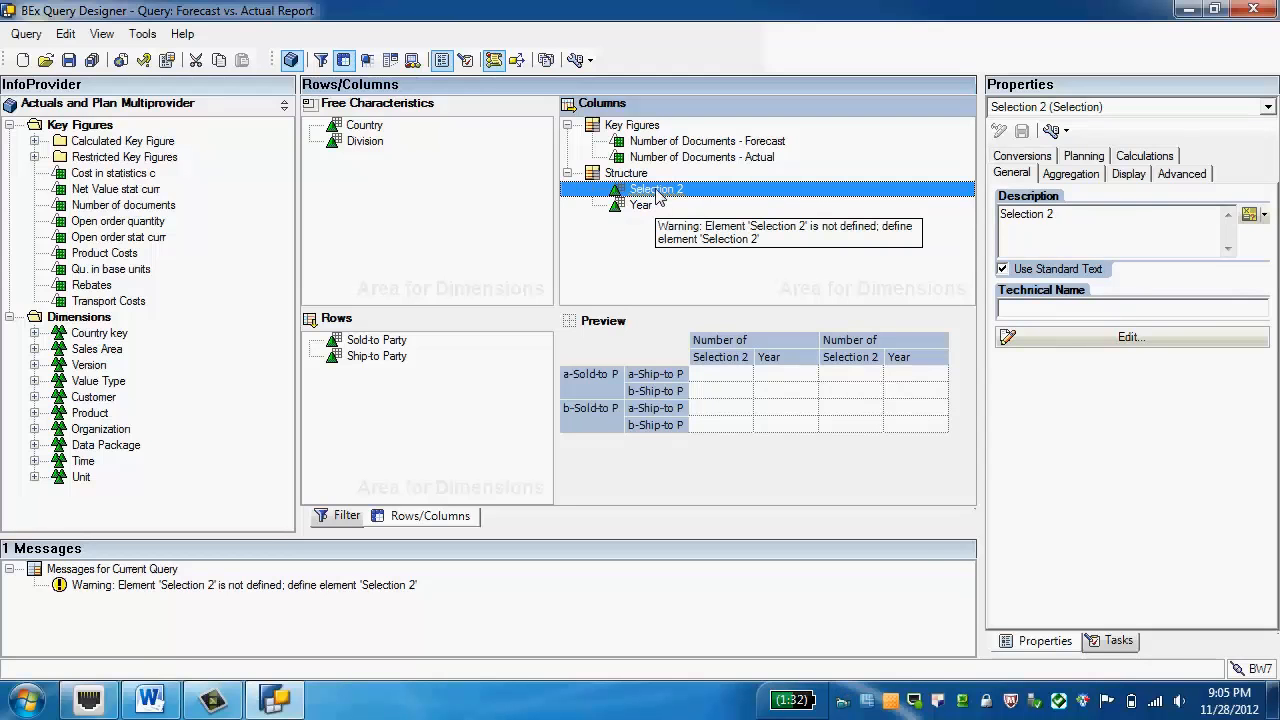
{"action": "double_click", "coordinate": [657, 191]}
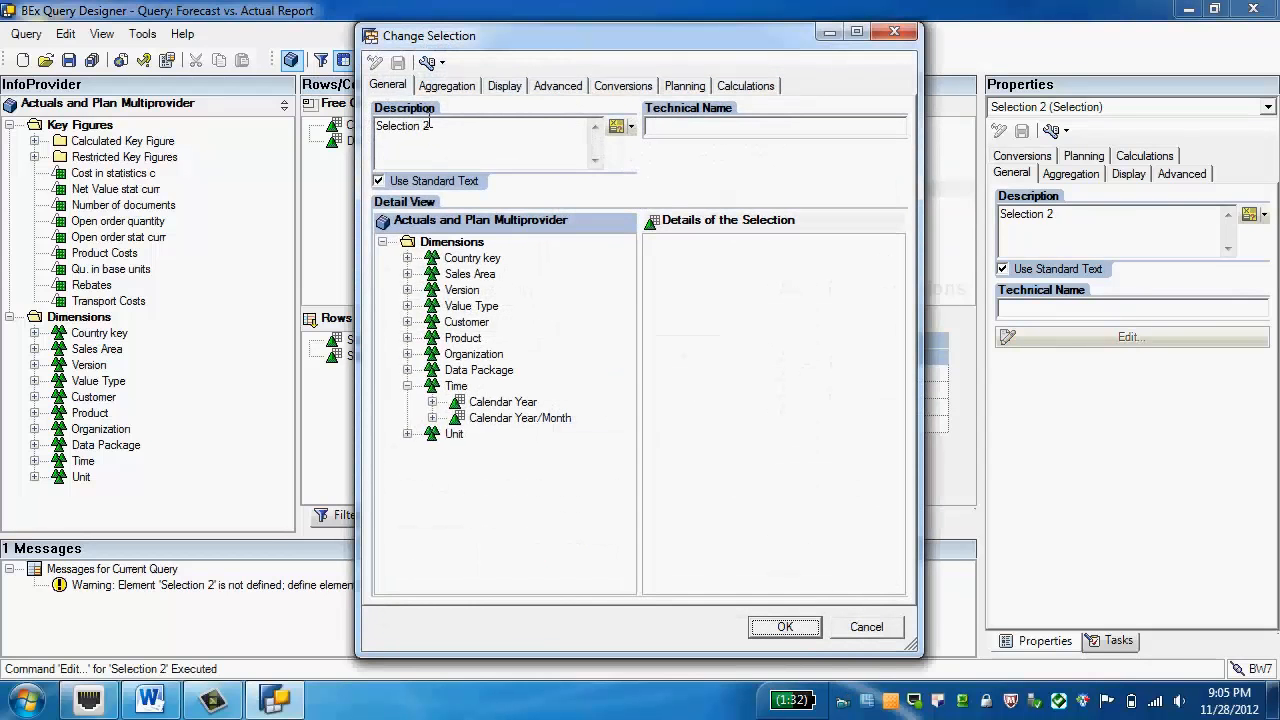
{"action": "left_click_drag", "start_coordinate": [440, 128], "coordinate": [336, 127]}
{"action": "type", "text": "Month"}
- Add Calendar Year/Month to the Month selection and restrict it with the "Calendar Year/Month" characteristic value variable
{"action": "left_click", "coordinate": [524, 422]}
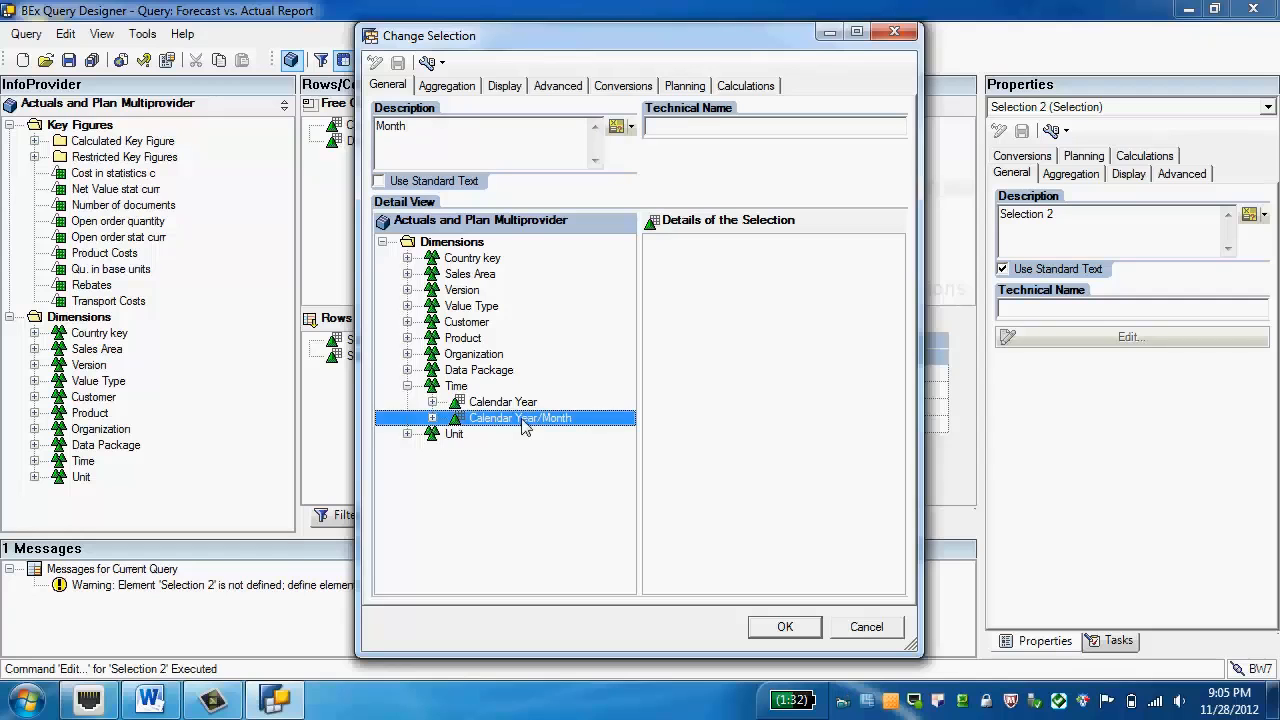
{"action": "left_click_drag", "start_coordinate": [524, 422], "coordinate": [812, 330]}
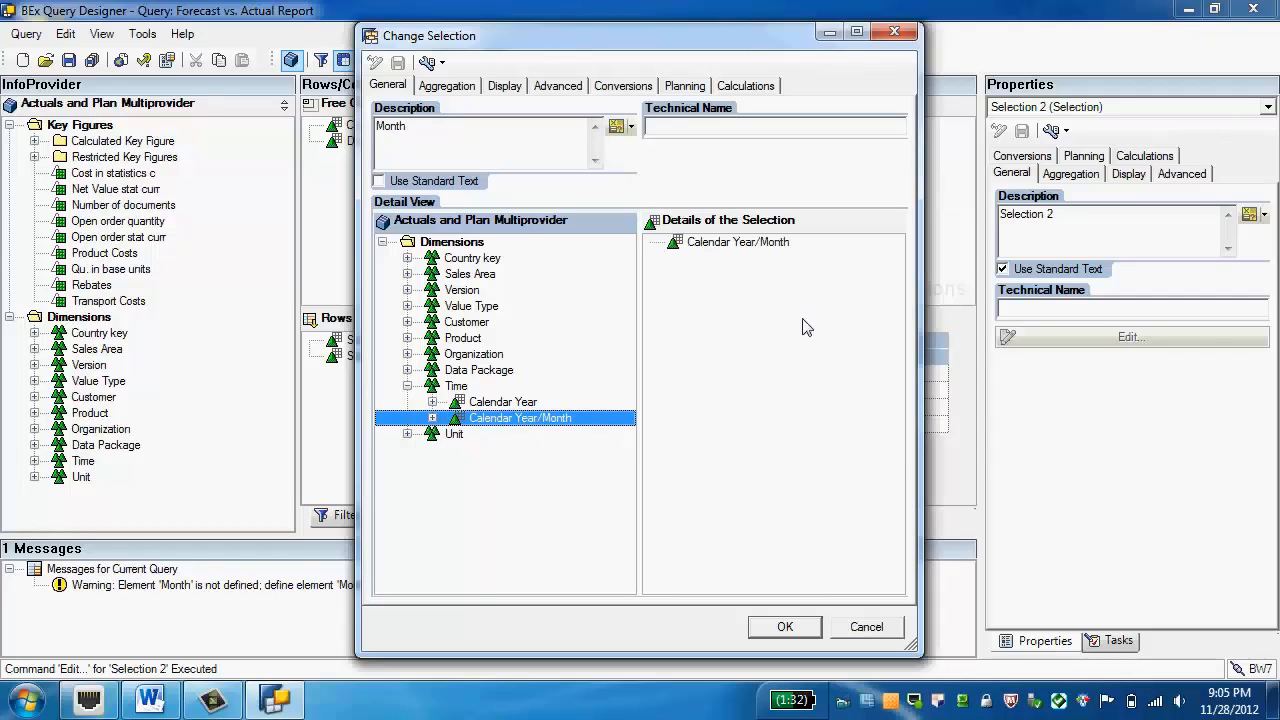
{"action": "right_click", "coordinate": [726, 252]}
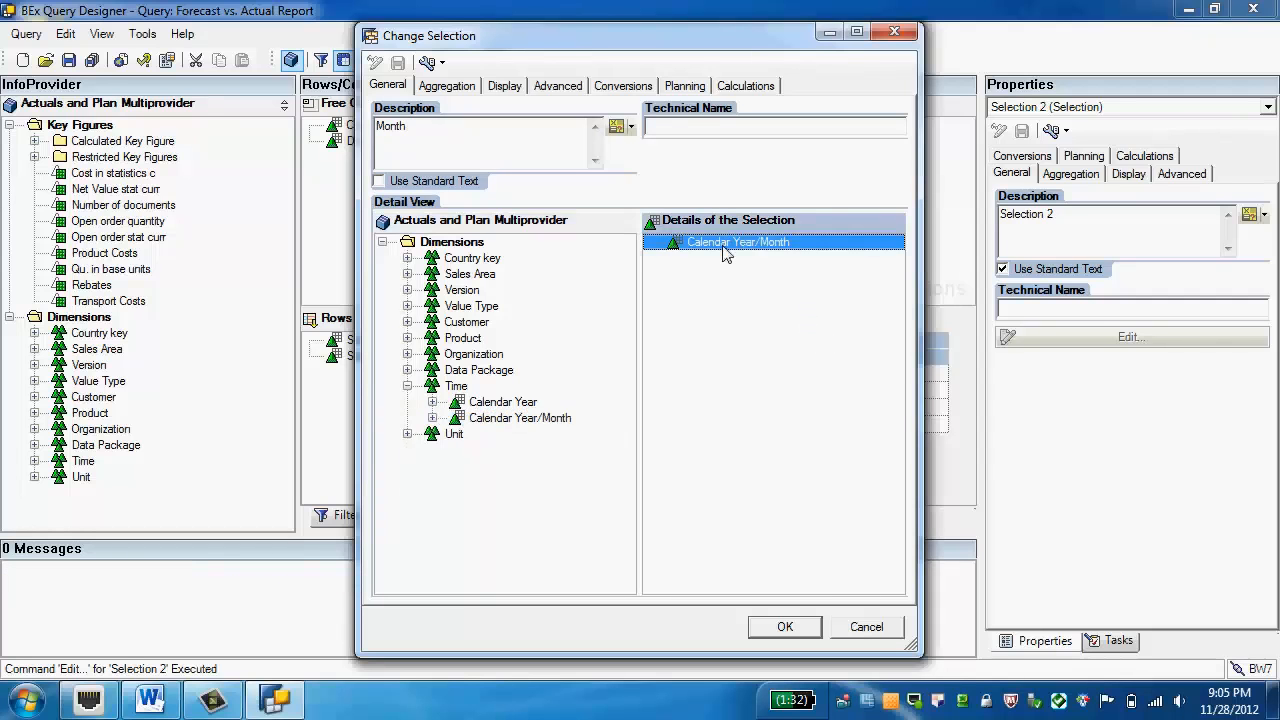
{"action": "left_click", "coordinate": [755, 258]}
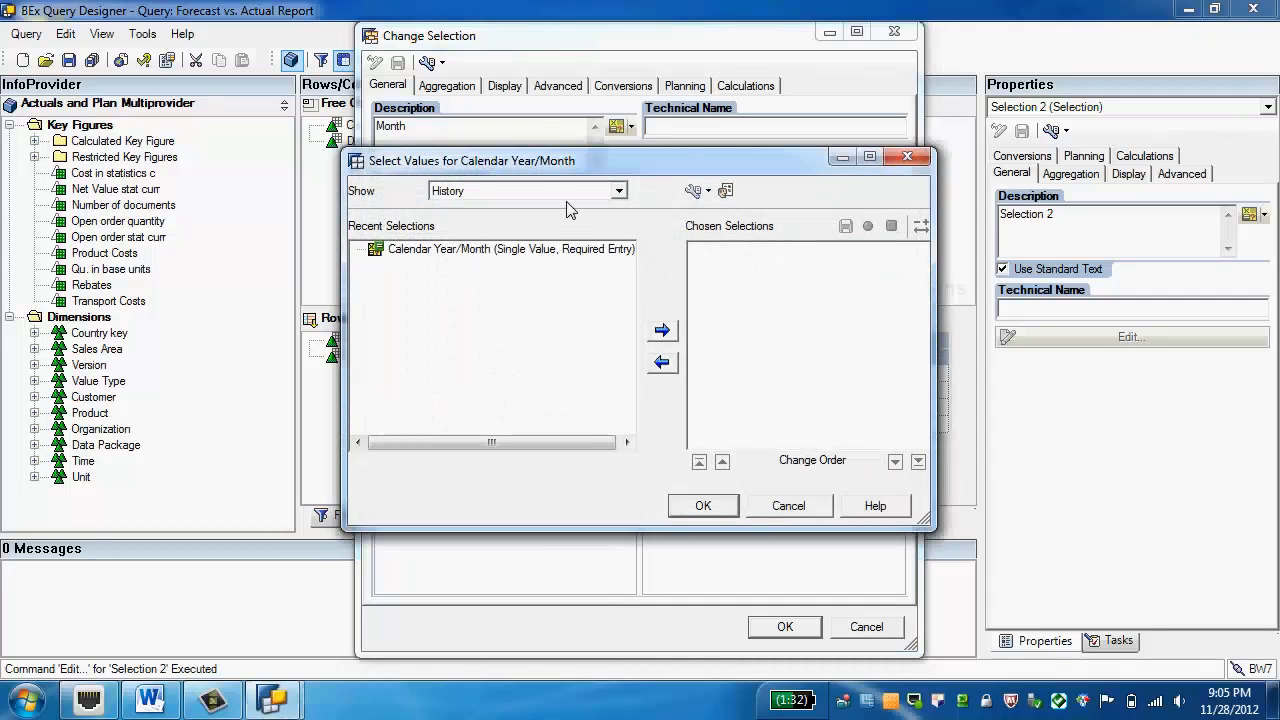
{"action": "left_click", "coordinate": [566, 196]}
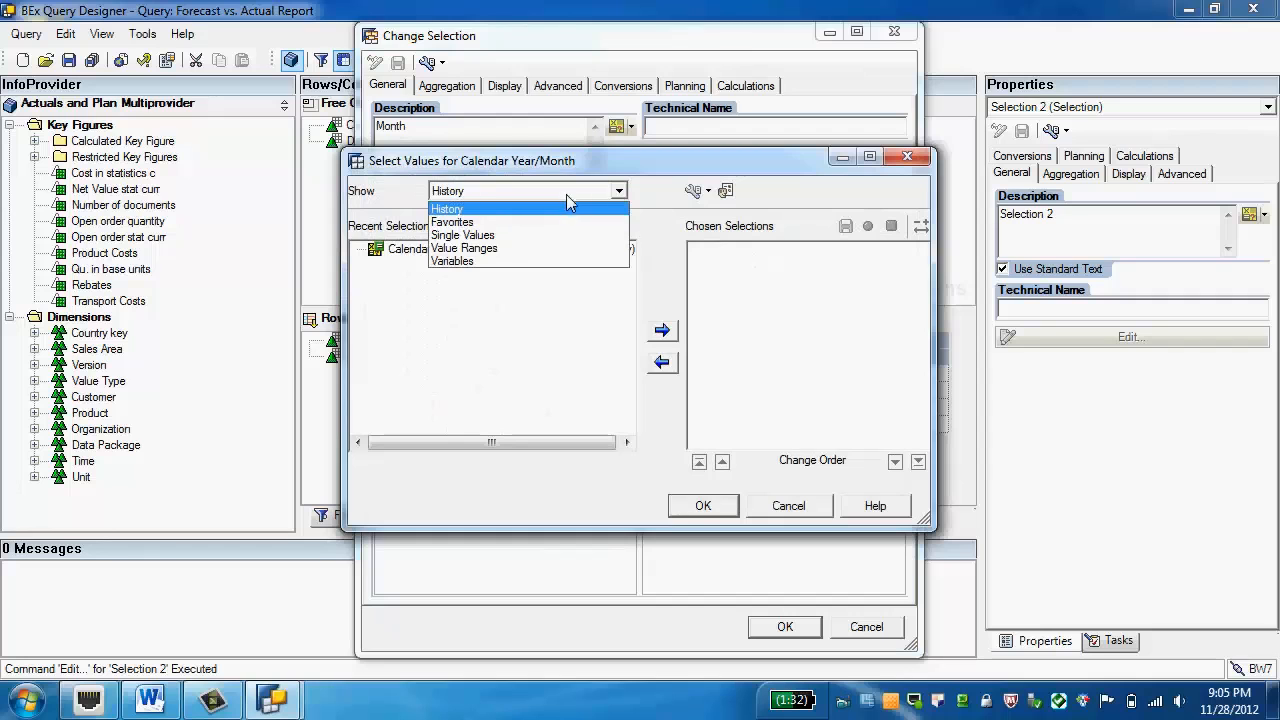
{"action": "left_click", "coordinate": [548, 260]}
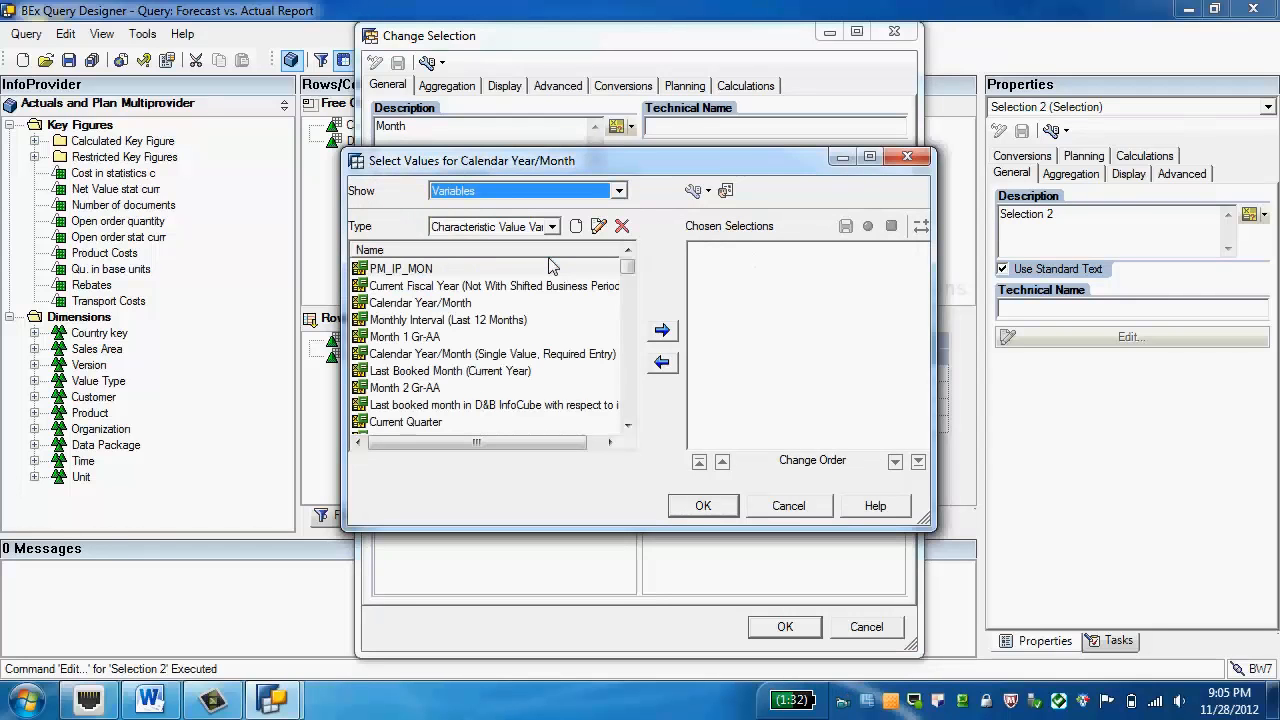
{"action": "left_click", "coordinate": [453, 306]}
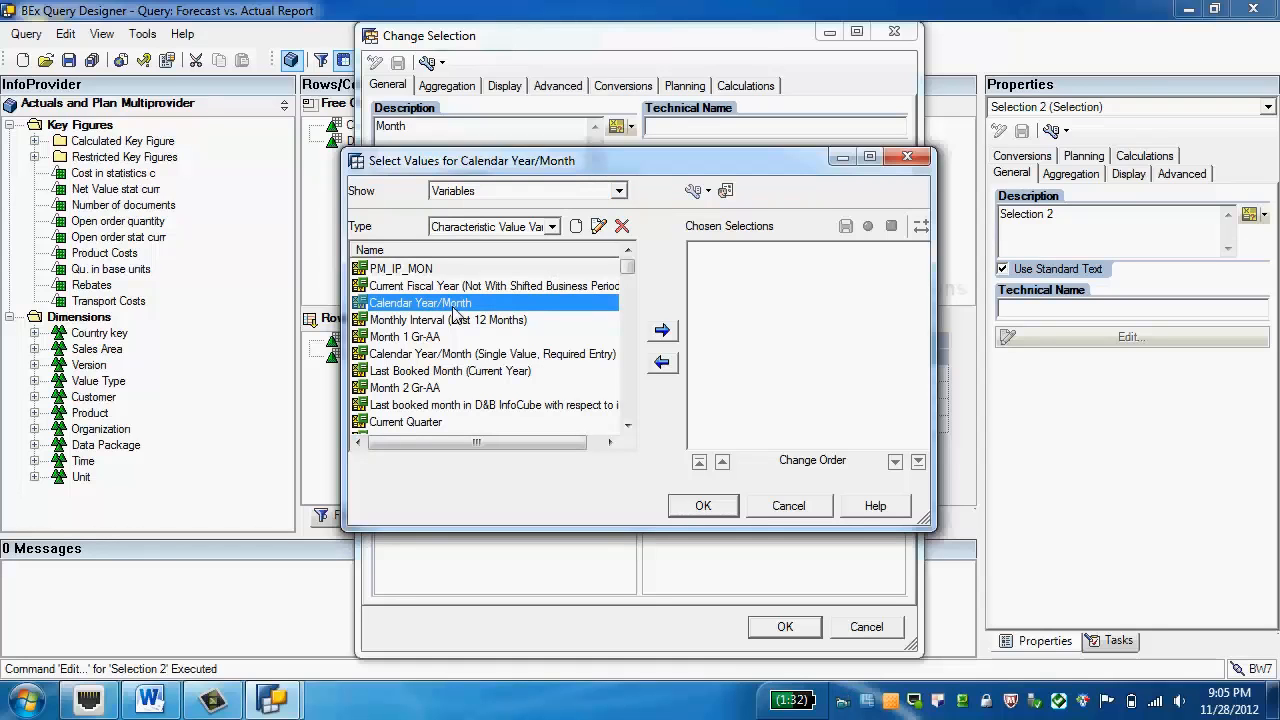
{"action": "left_click", "coordinate": [663, 332]}
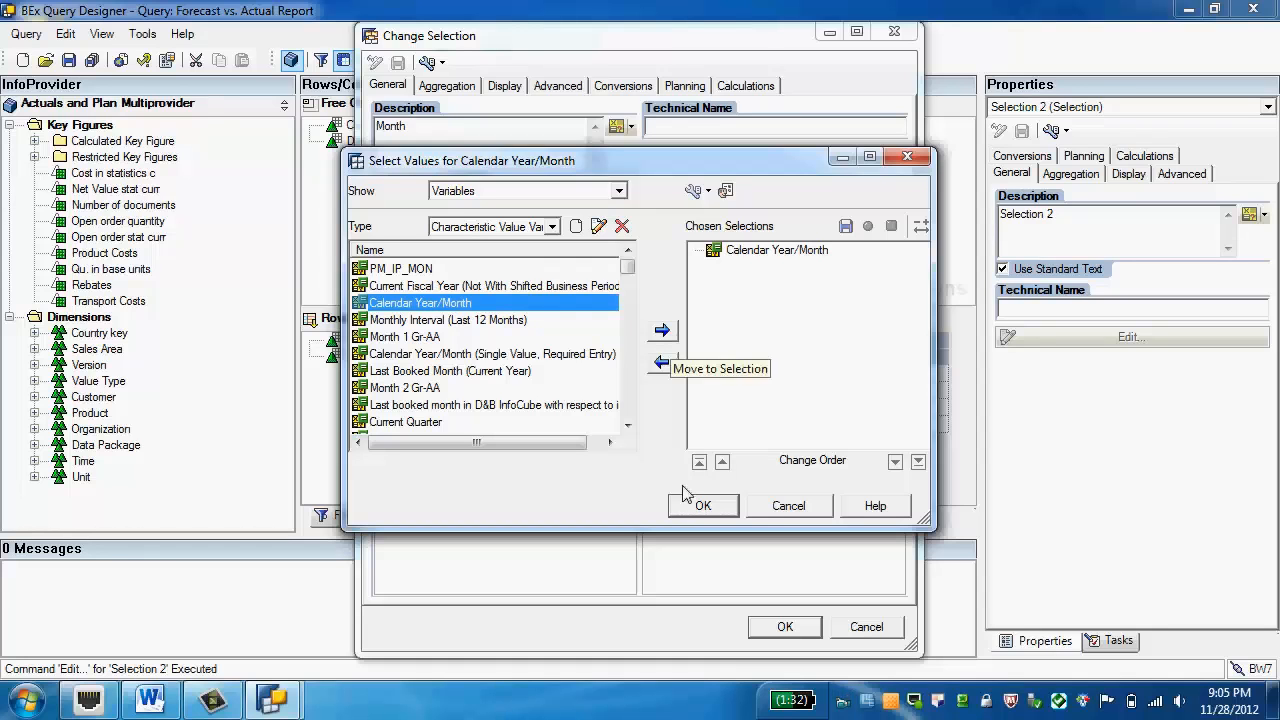
{"action": "left_click", "coordinate": [704, 507]}
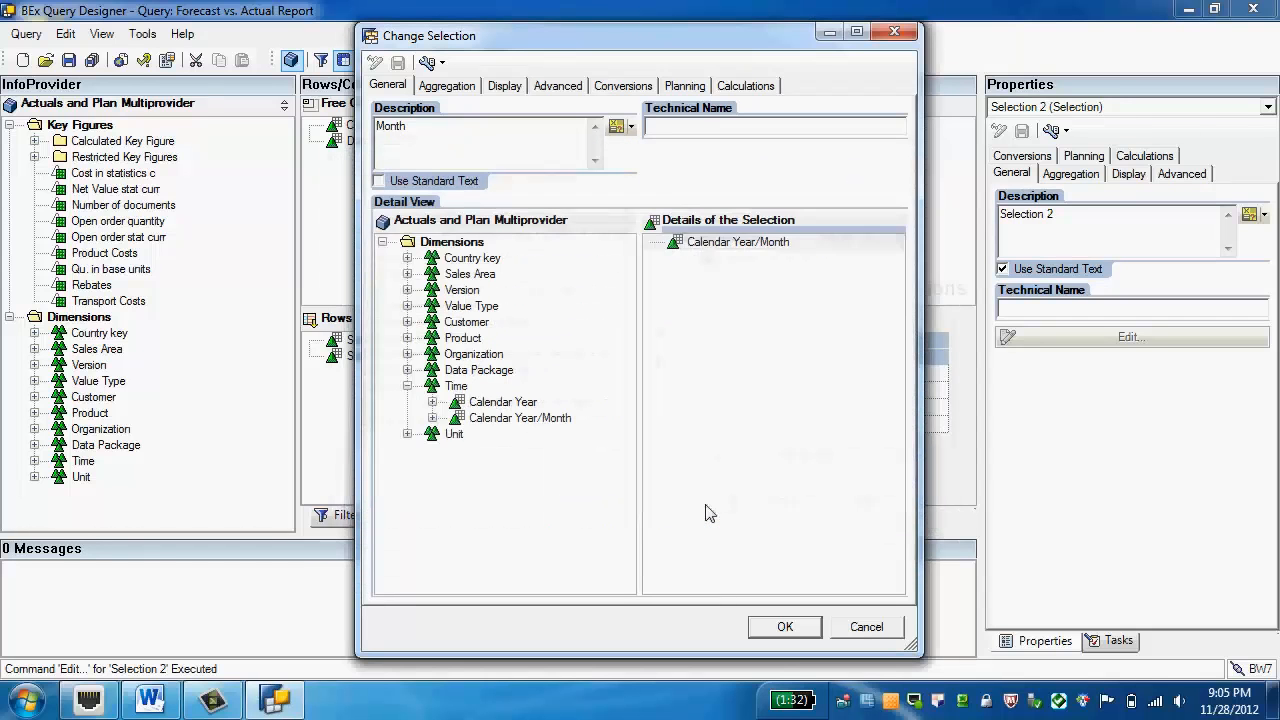
{"action": "left_click", "coordinate": [781, 626]}
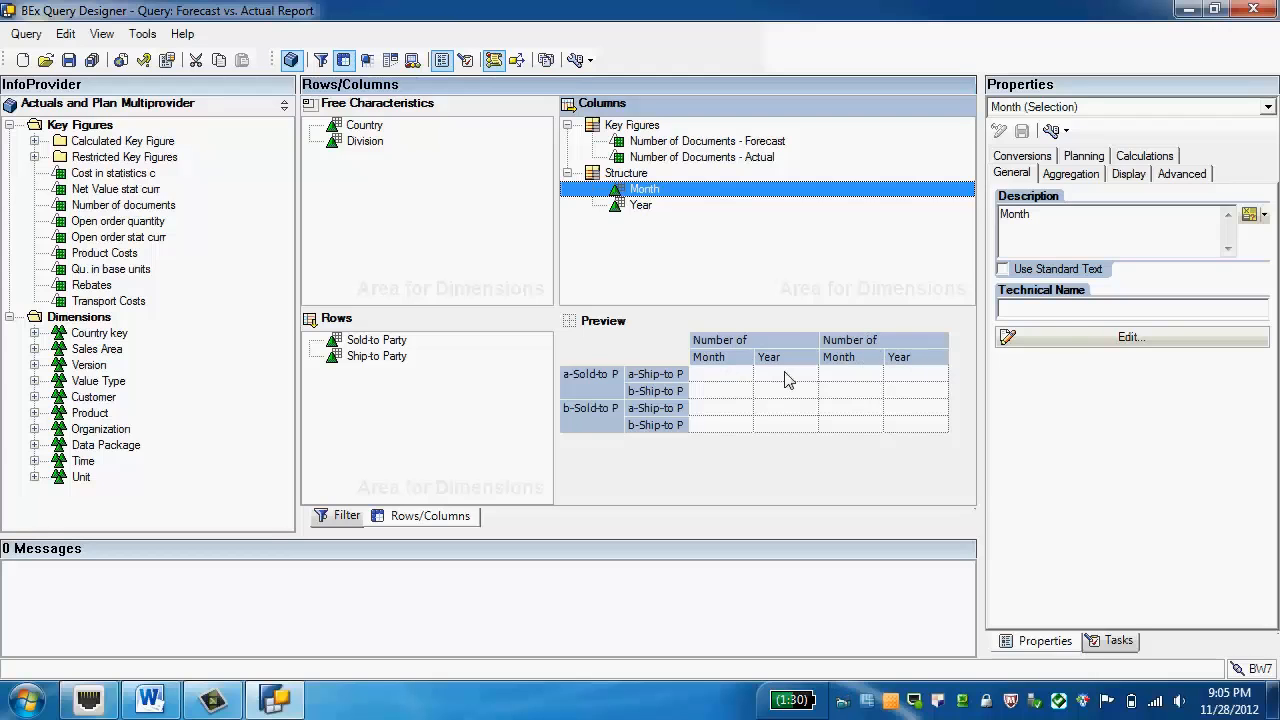
- Save the new column structure for reuse with the description "Year & Month" and the technical name STR_YEAR_MONTH
{"action": "left_click", "coordinate": [608, 176]}
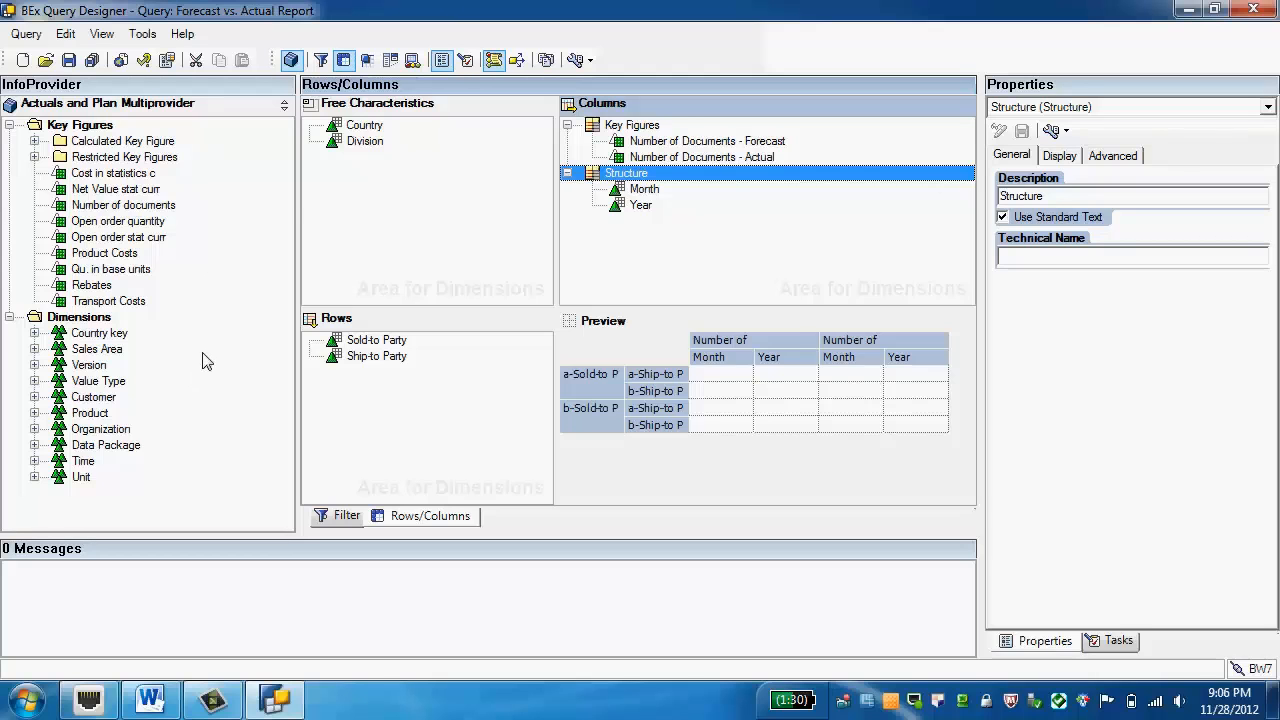
{"action": "right_click", "coordinate": [622, 180]}
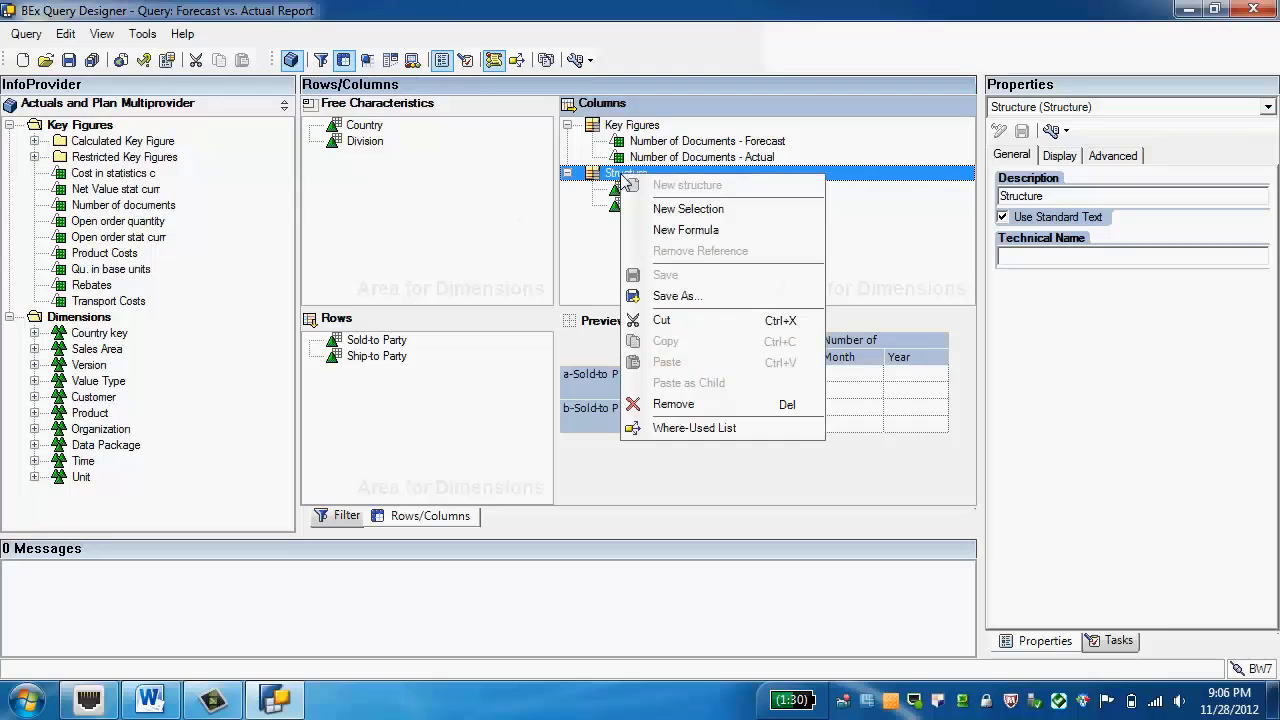
{"action": "left_click", "coordinate": [703, 298]}
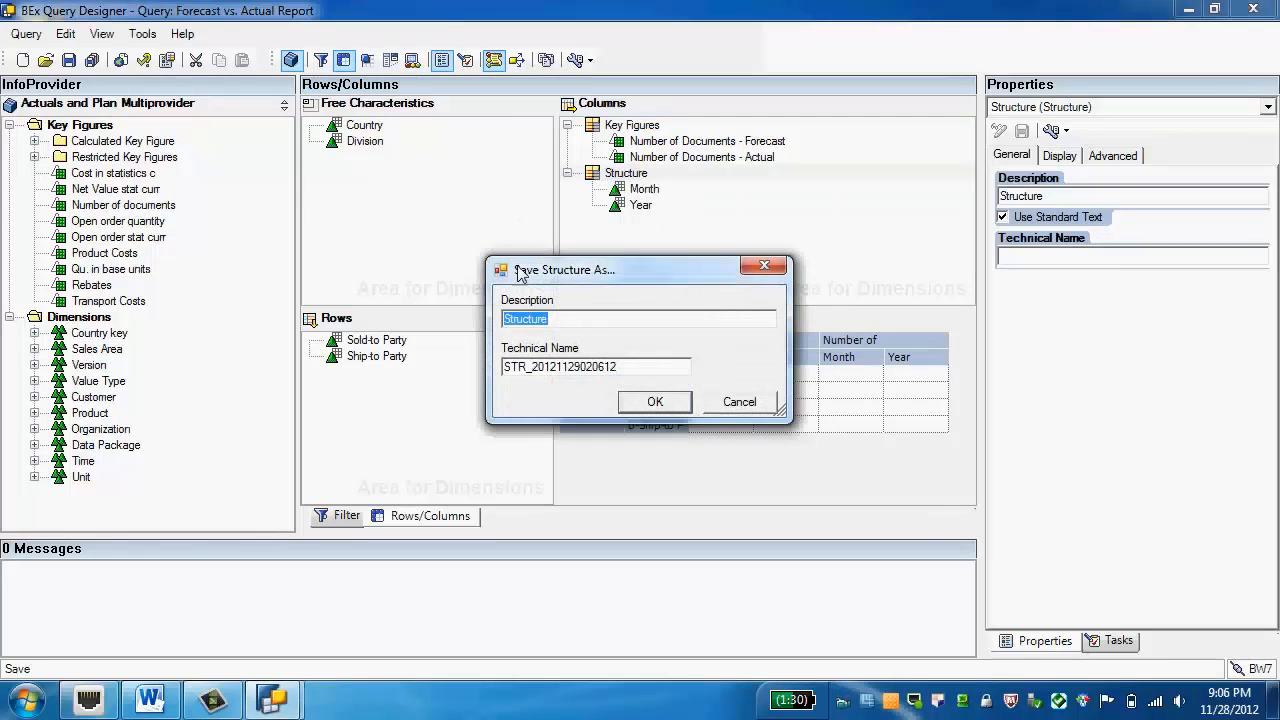
{"action": "left_click", "coordinate": [596, 322]}
{"action": "left_click_drag", "start_coordinate": [550, 319], "coordinate": [484, 324]}
{"action": "type", "text": "Year"}
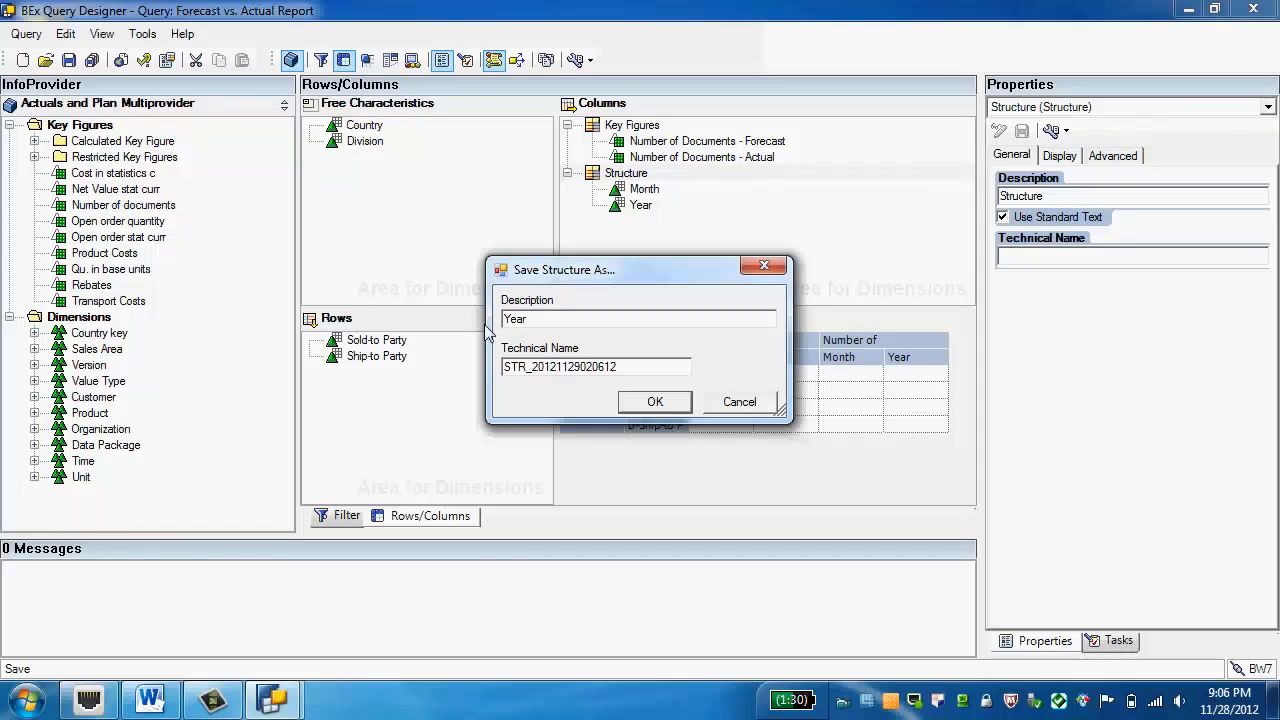
{"action": "type", "text": " & Month"}
{"action": "left_click_drag", "start_coordinate": [618, 368], "coordinate": [534, 366]}
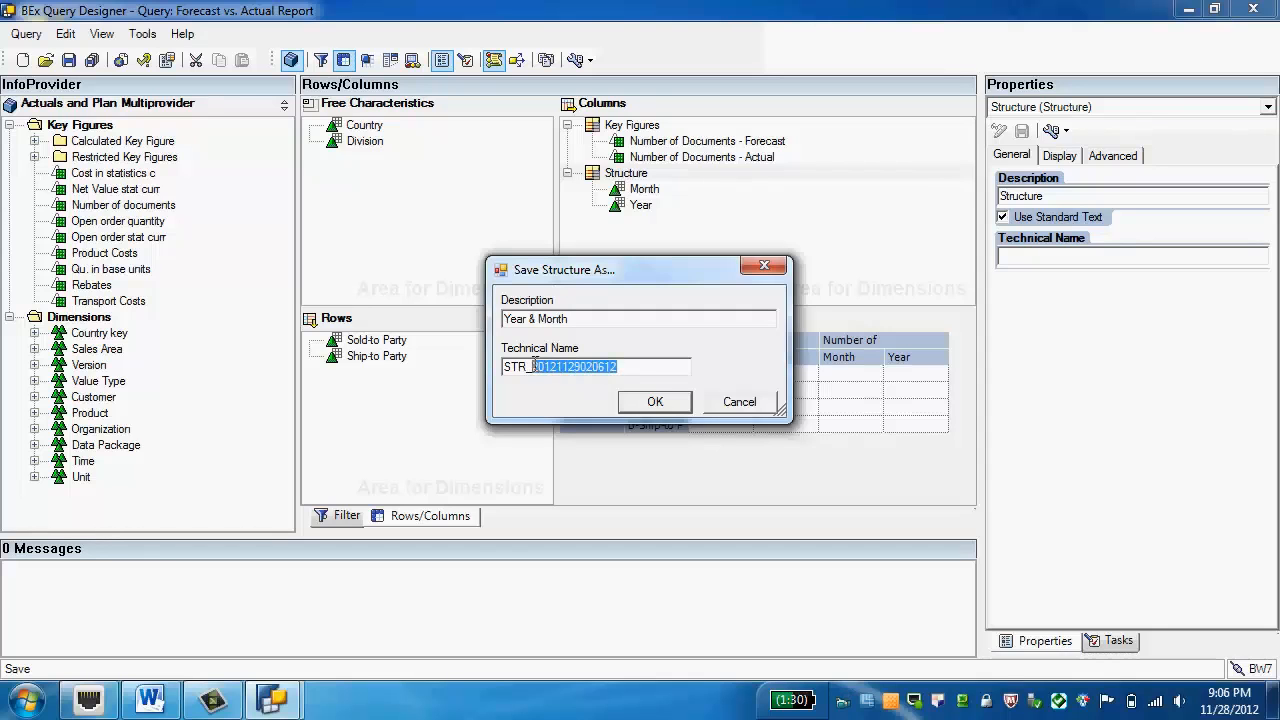
{"action": "type", "text": "YEA"}
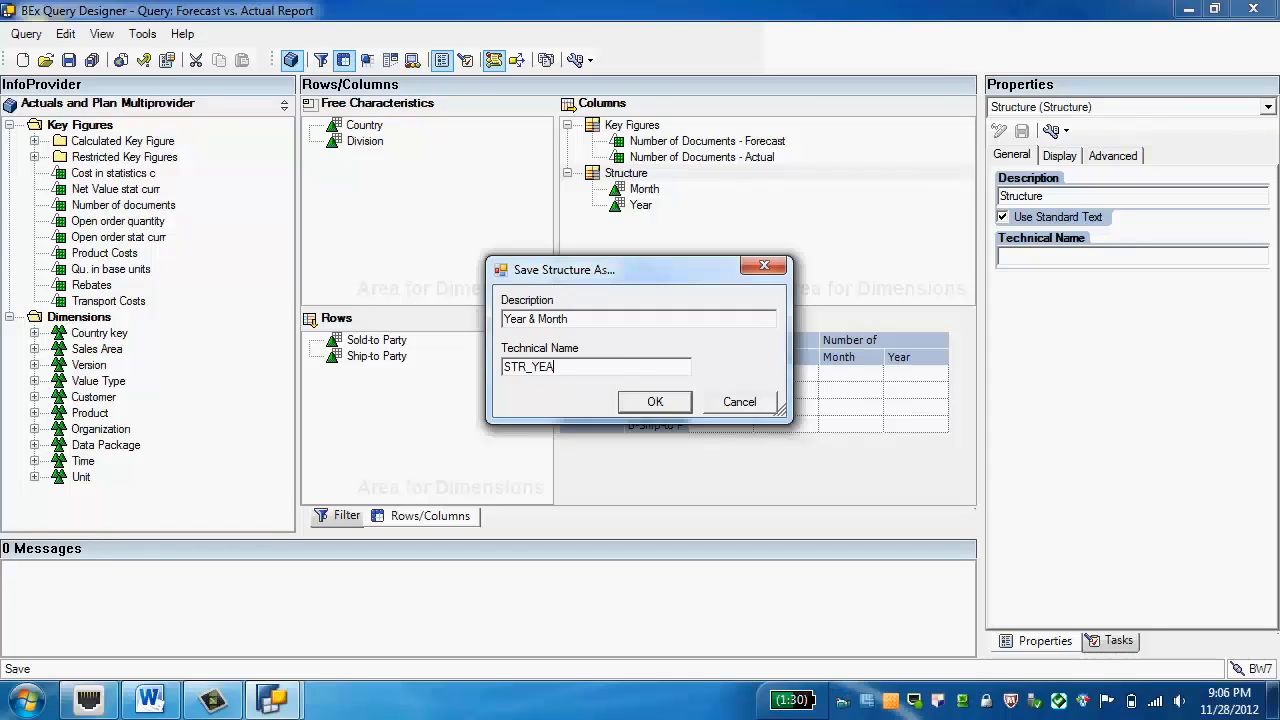
{"action": "type", "text": "R_MONTH"}
{"action": "left_click", "coordinate": [654, 402]}
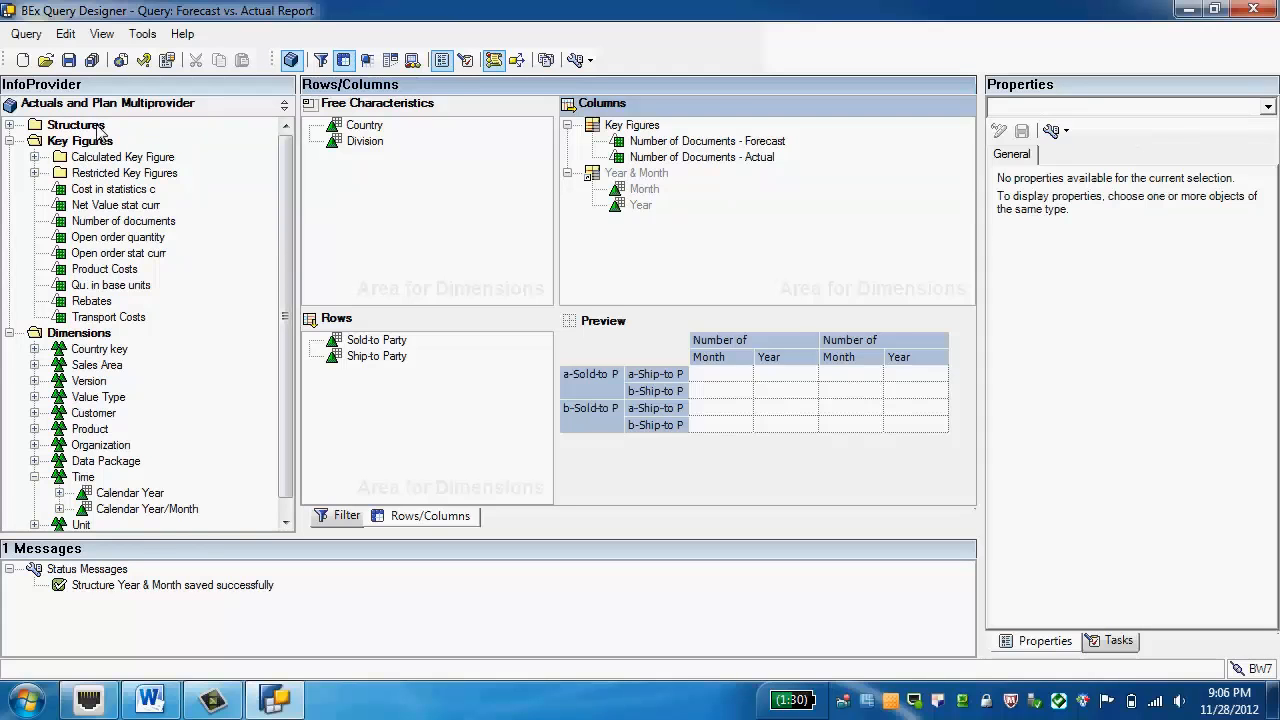
- Look up the saved structures without key figures in the Actuals and Plan Multiprovider
{"action": "left_click", "coordinate": [9, 125]}
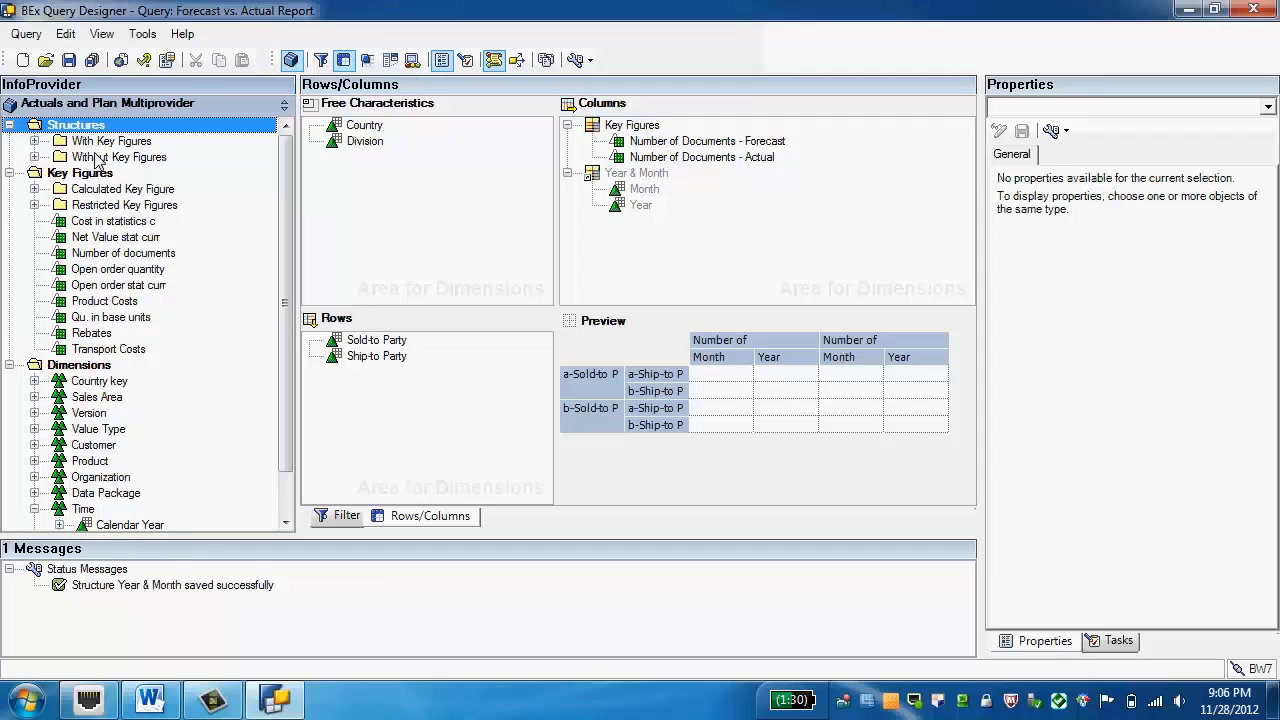
{"action": "left_click", "coordinate": [35, 157]}
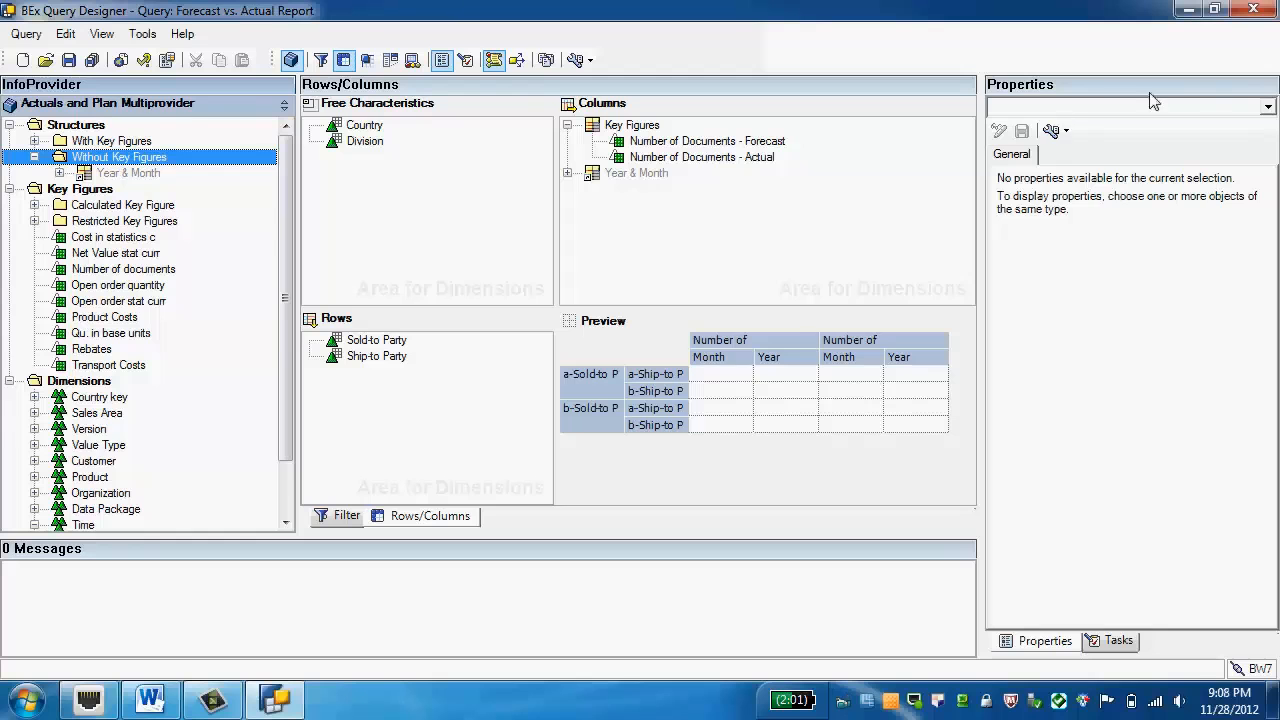
- Display the advanced properties of the Forecast vs. Actual Report query to check its release for external access
{"action": "left_click", "coordinate": [1267, 106]}
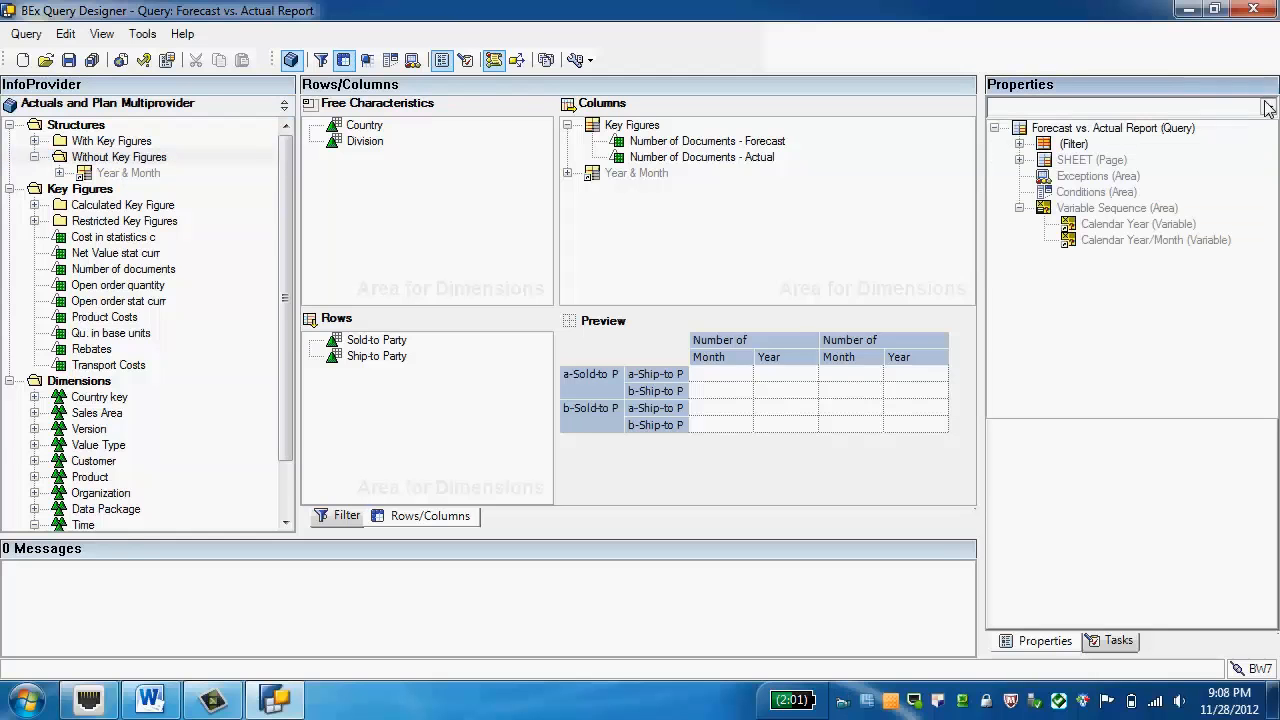
{"action": "left_click", "coordinate": [1222, 130]}
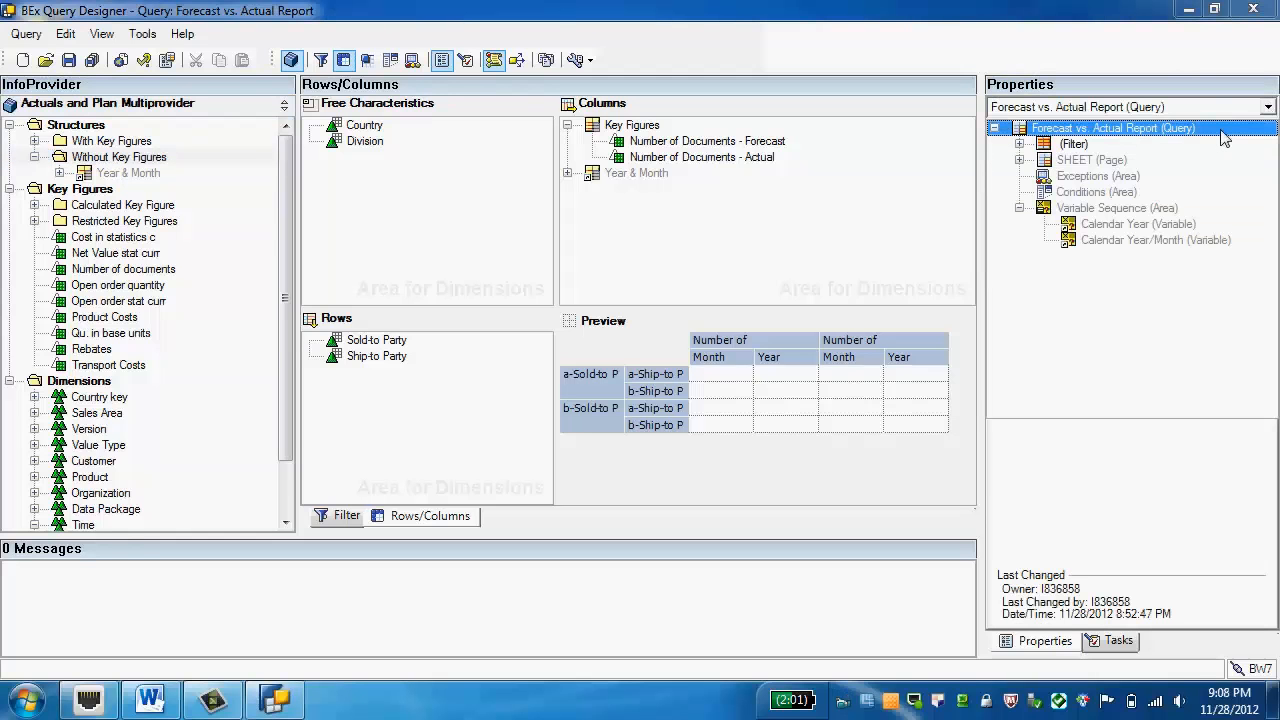
{"action": "left_click", "coordinate": [1188, 138]}
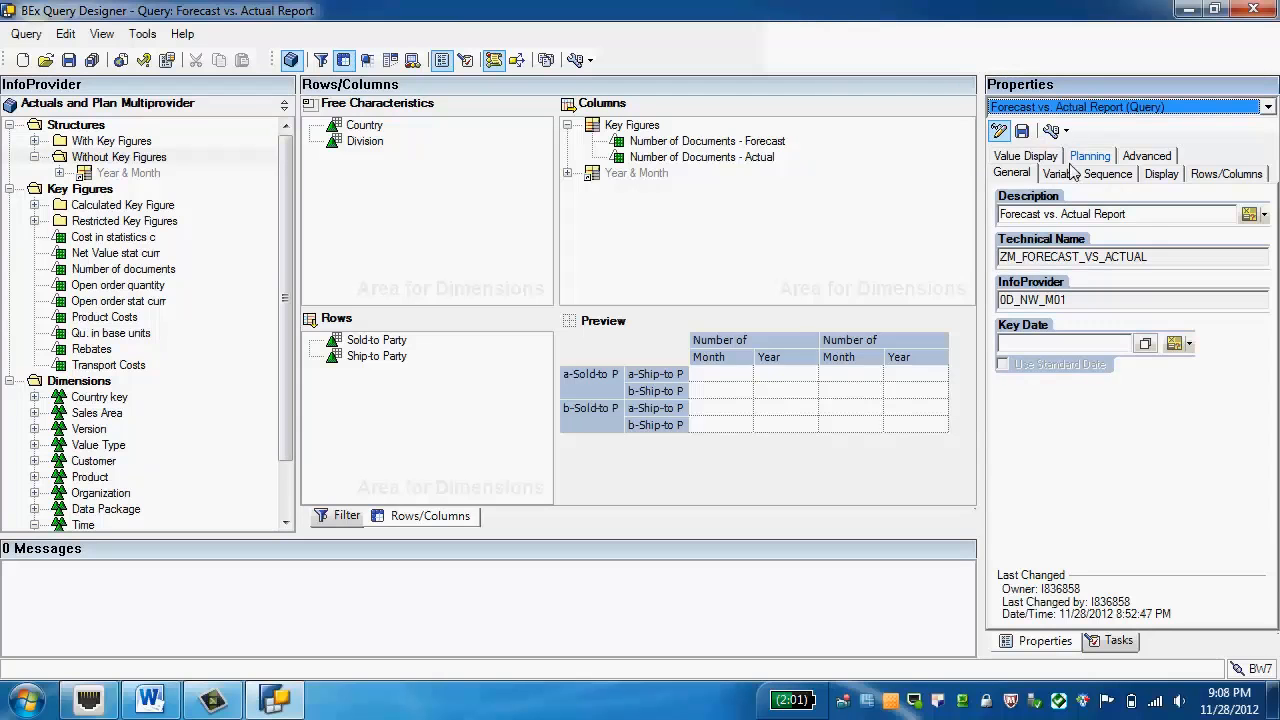
{"action": "left_click", "coordinate": [1142, 160]}
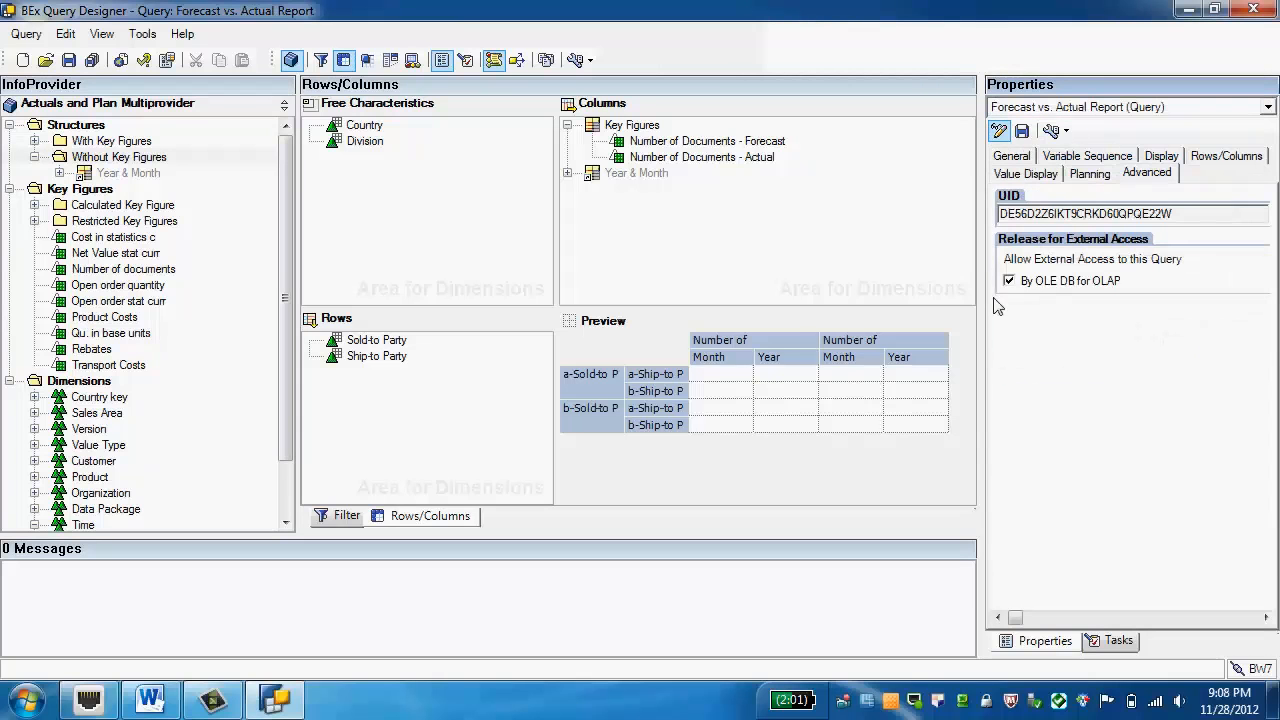